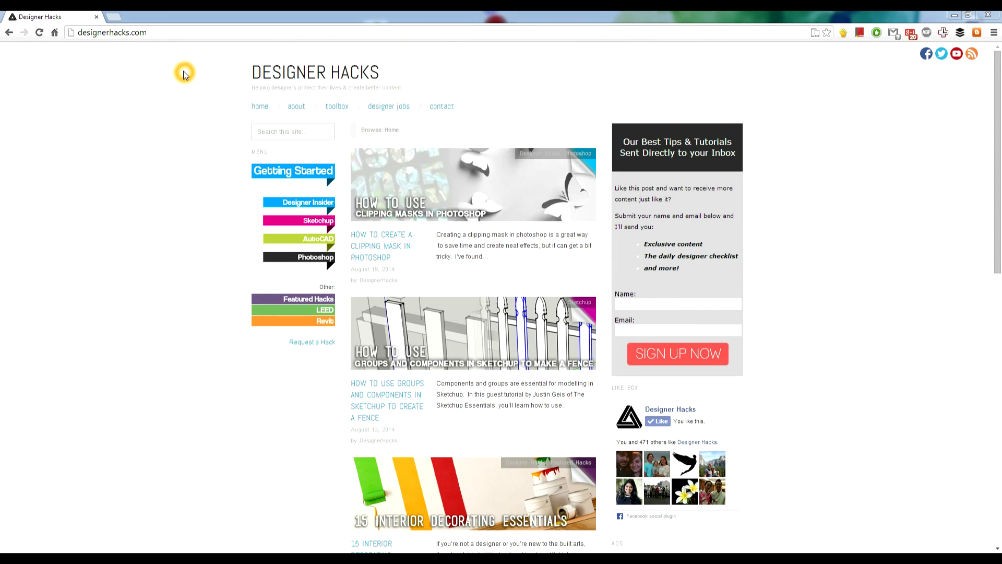
Go to designerhacks.com/bluehost and start the Bluehost sign-up with a new domain name.
left_click(192, 33)
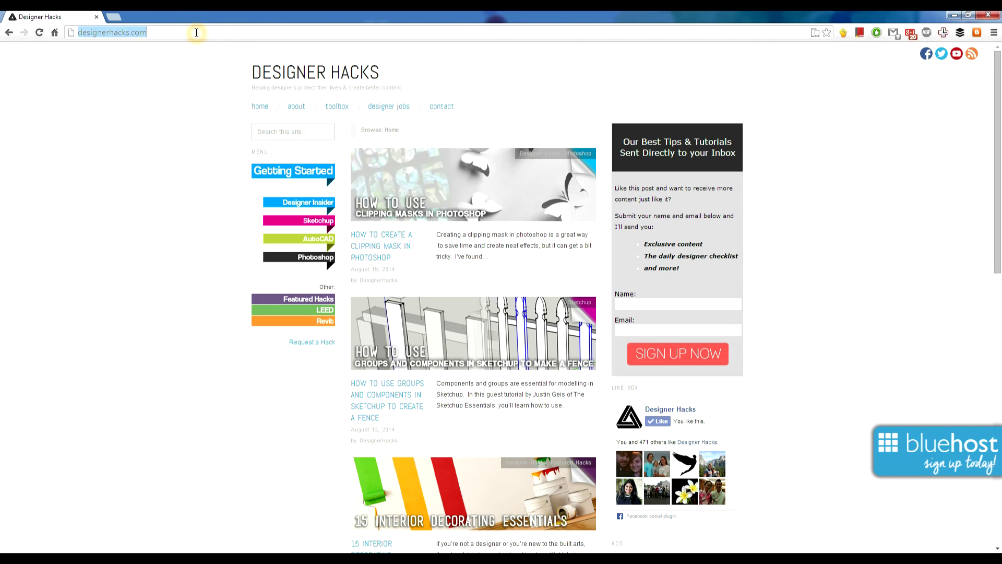
type("/")
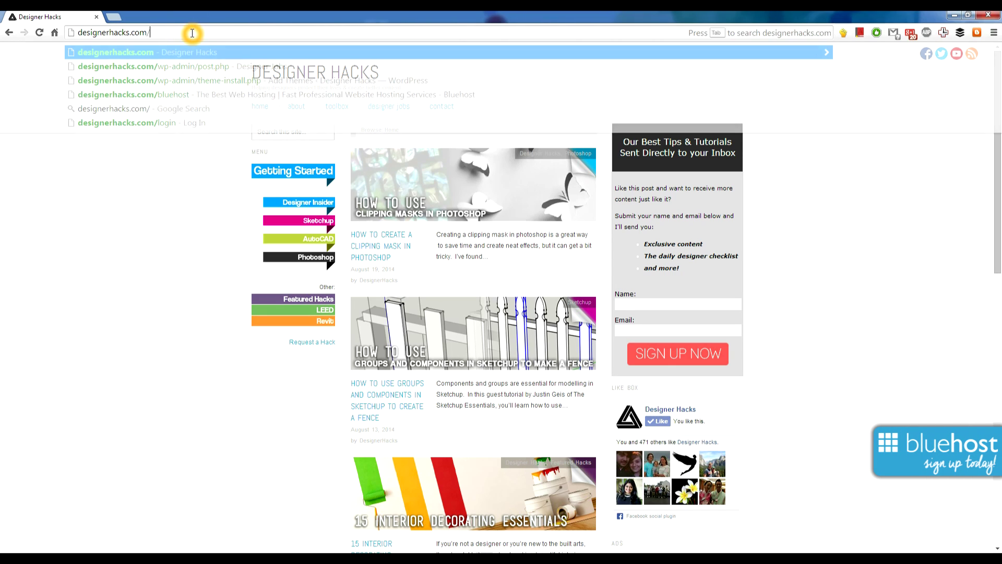
type("bluehost")
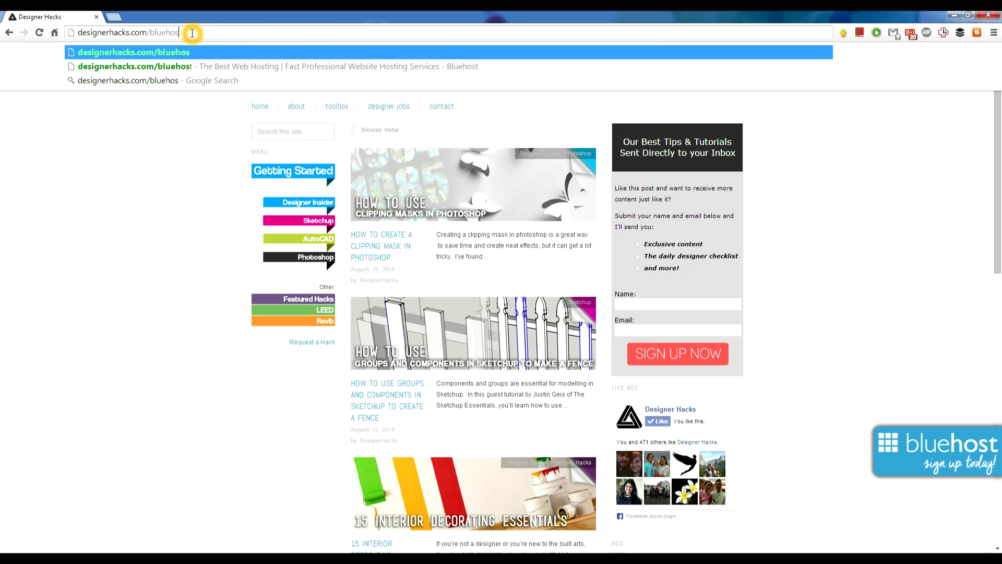
key("Return")
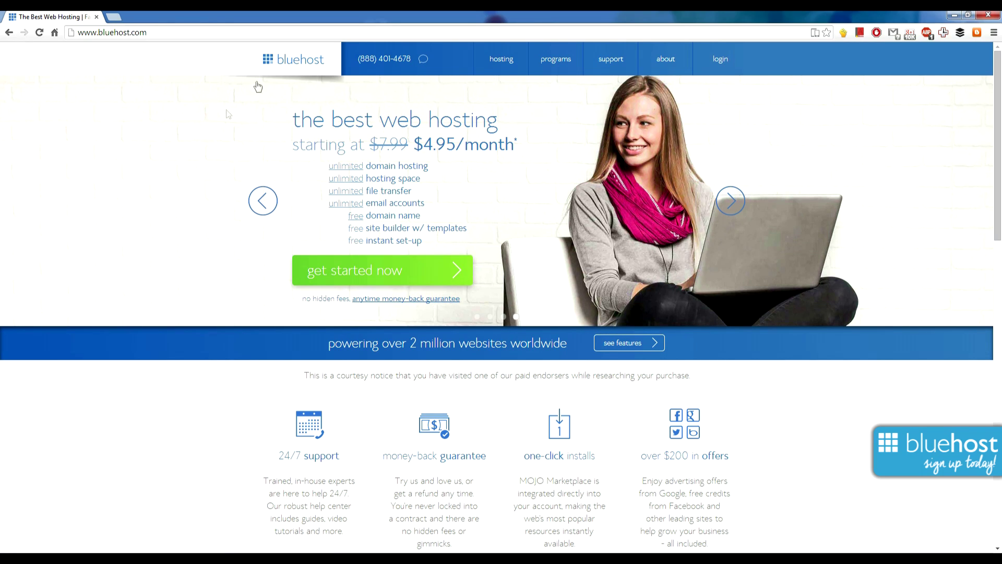
left_click(398, 275)
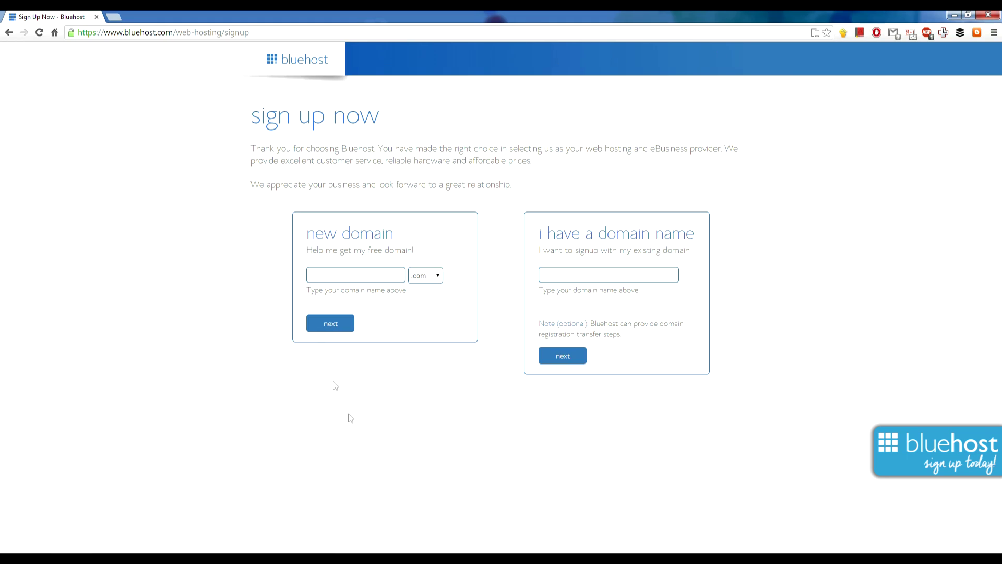
left_click(366, 275)
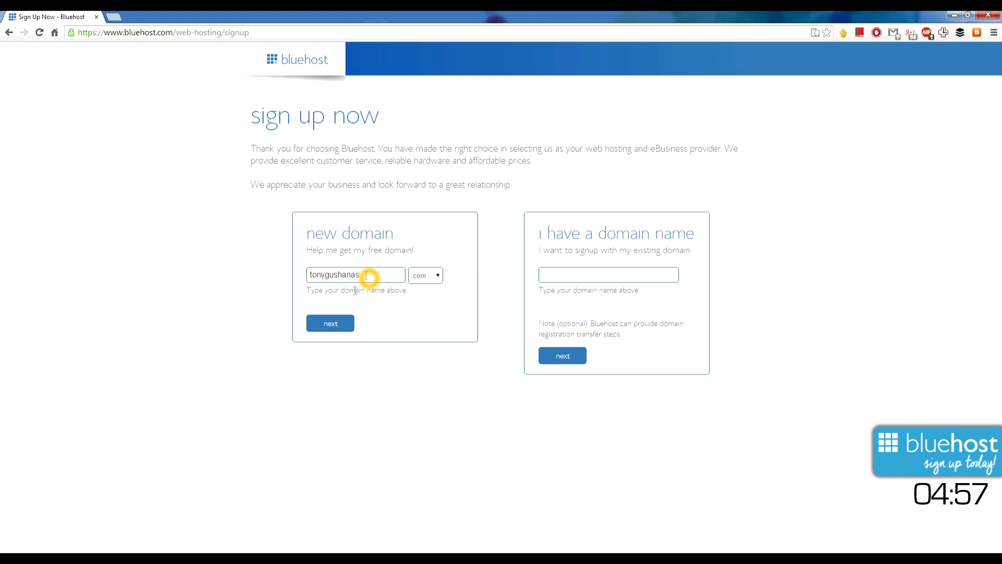
Submit the new free domain, then the account, 36-month package and billing details.
left_click(333, 323)
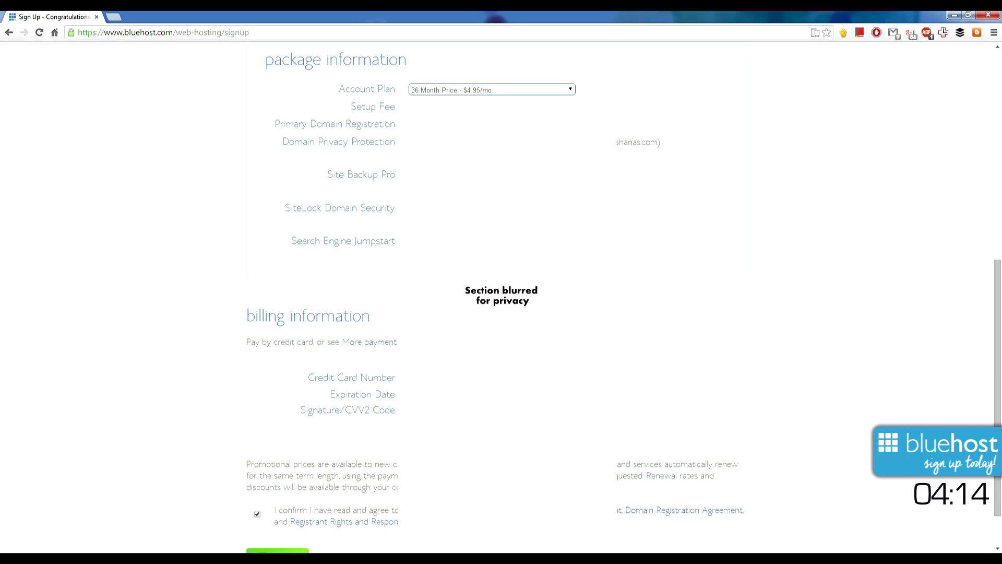
left_click(713, 391)
scroll(690, 393, "down", 1)
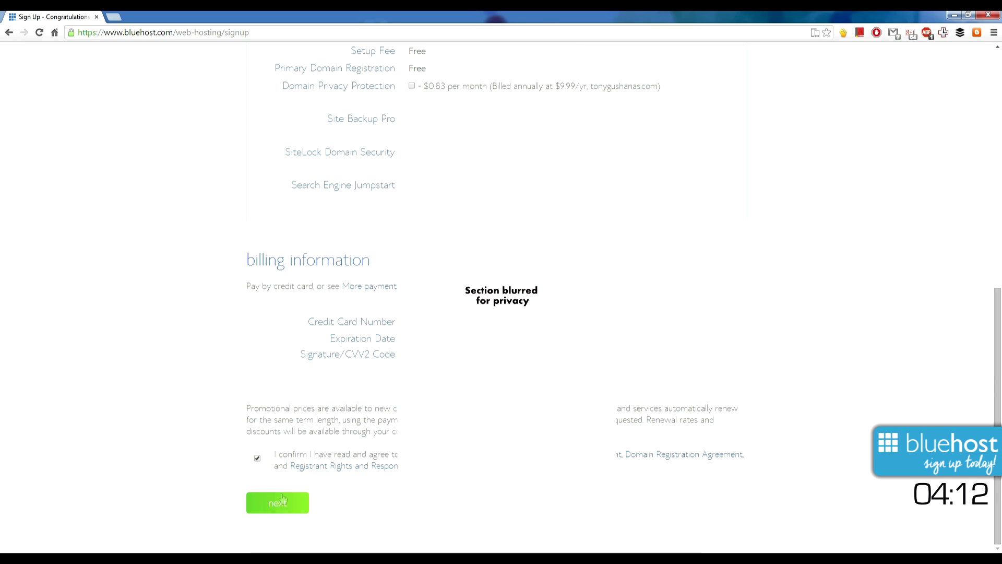
Decline all upgrade offers and complete the Bluehost order.
left_click(281, 514)
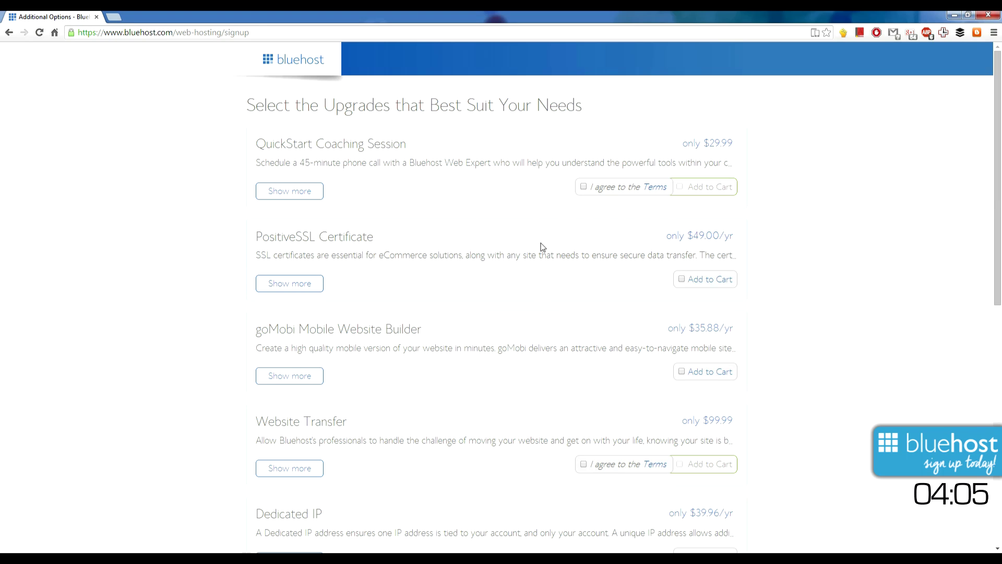
scroll(540, 248, "down", 3)
scroll(541, 251, "down", 3)
scroll(541, 259, "down", 1)
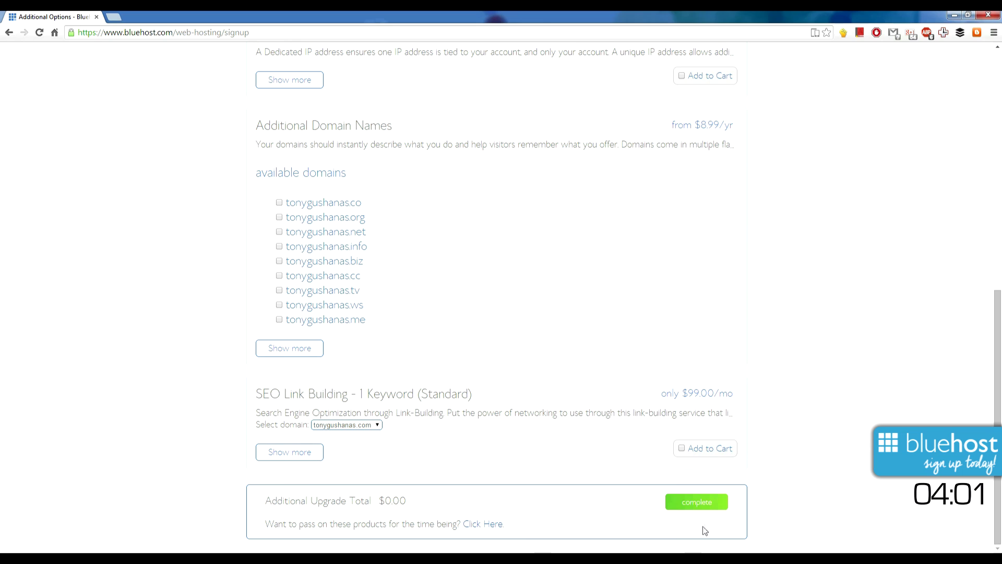
left_click(707, 505)
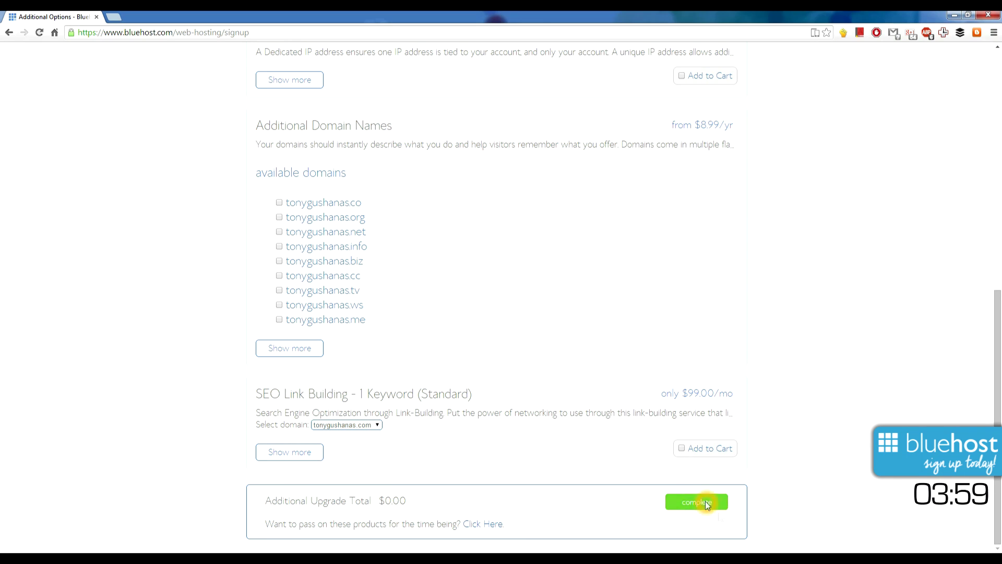
left_click(814, 508)
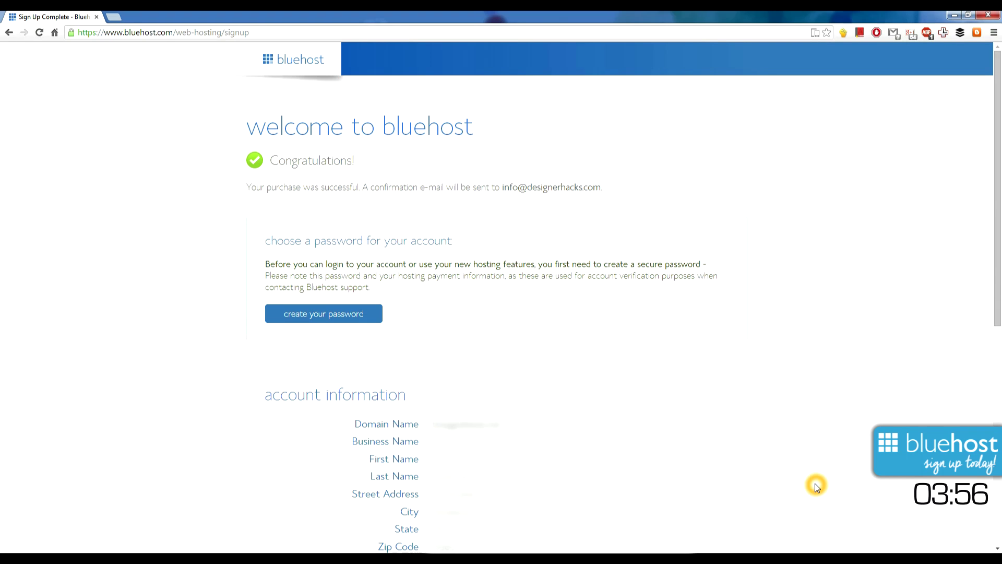
scroll(486, 360, "down", 2)
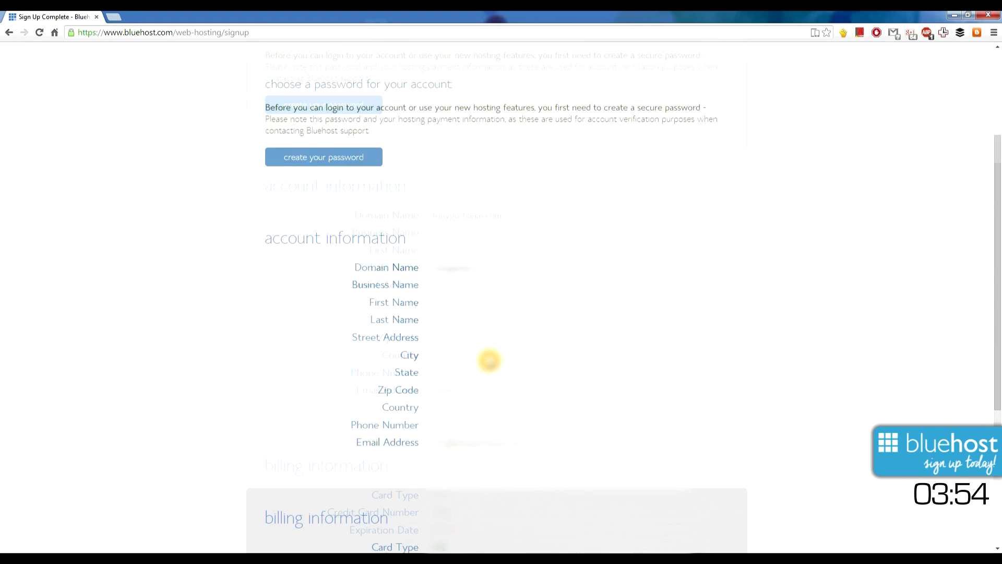
scroll(509, 366, "down", 3)
scroll(540, 381, "up", 5)
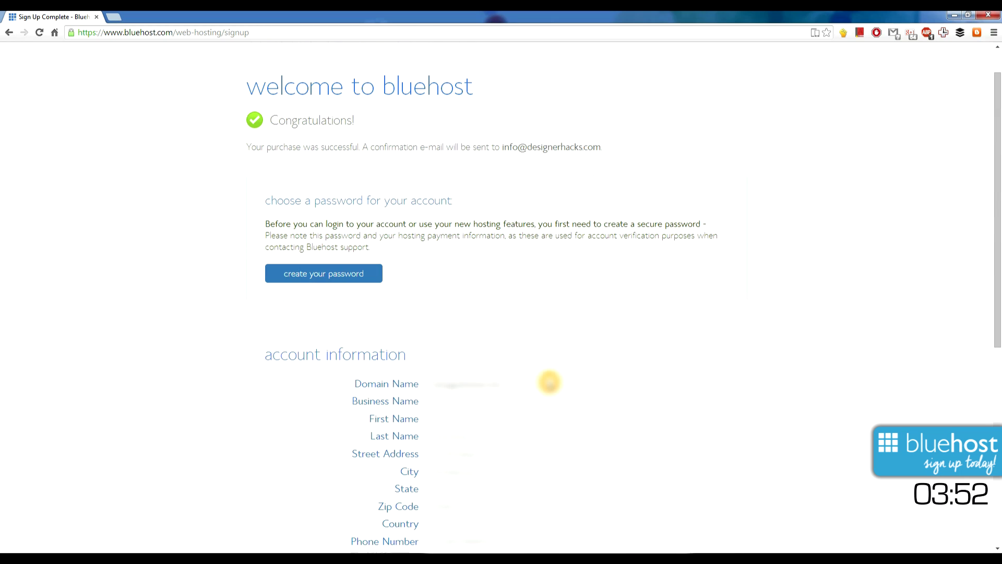
Create and verify a new main password for the Bluehost account.
left_click(342, 275)
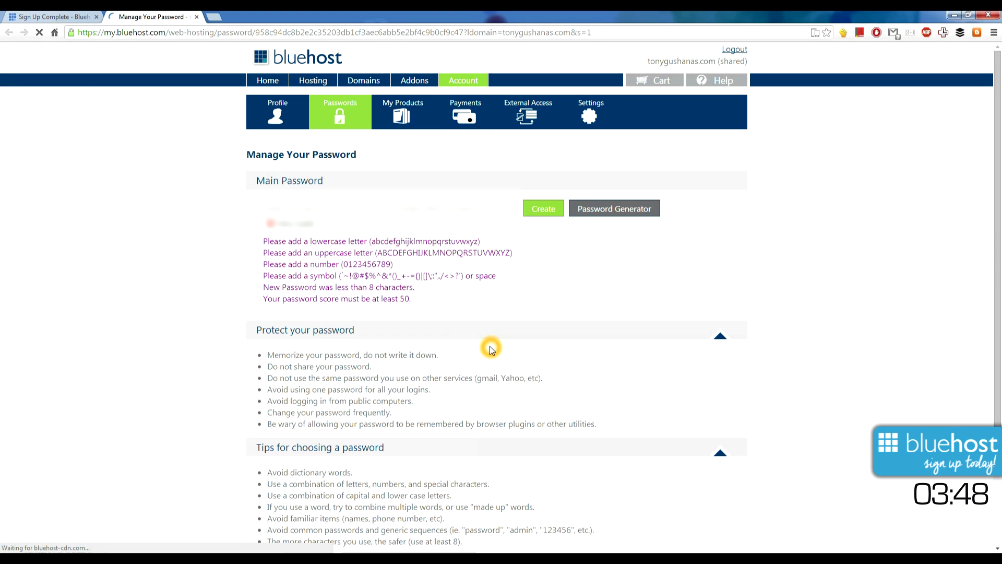
left_click(323, 211)
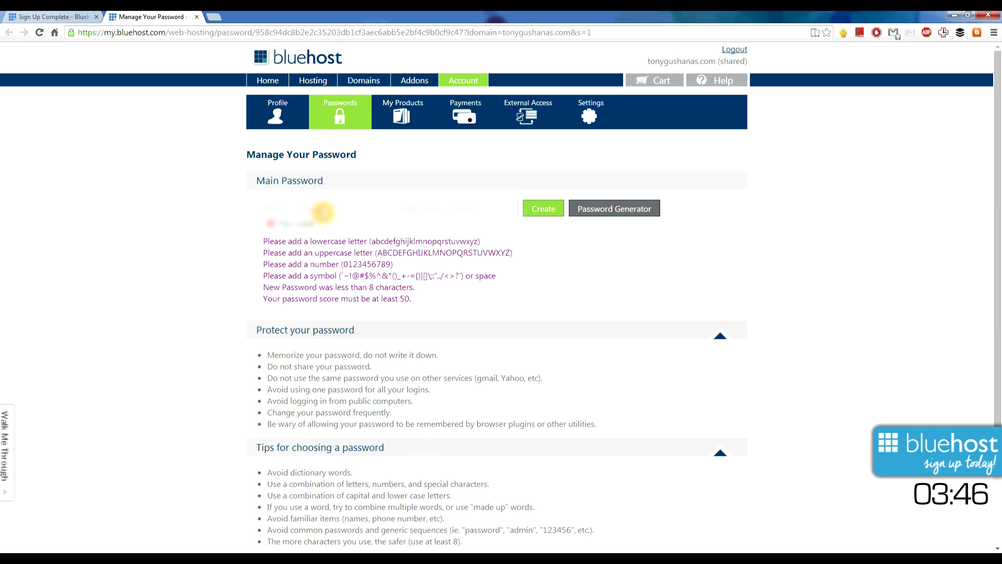
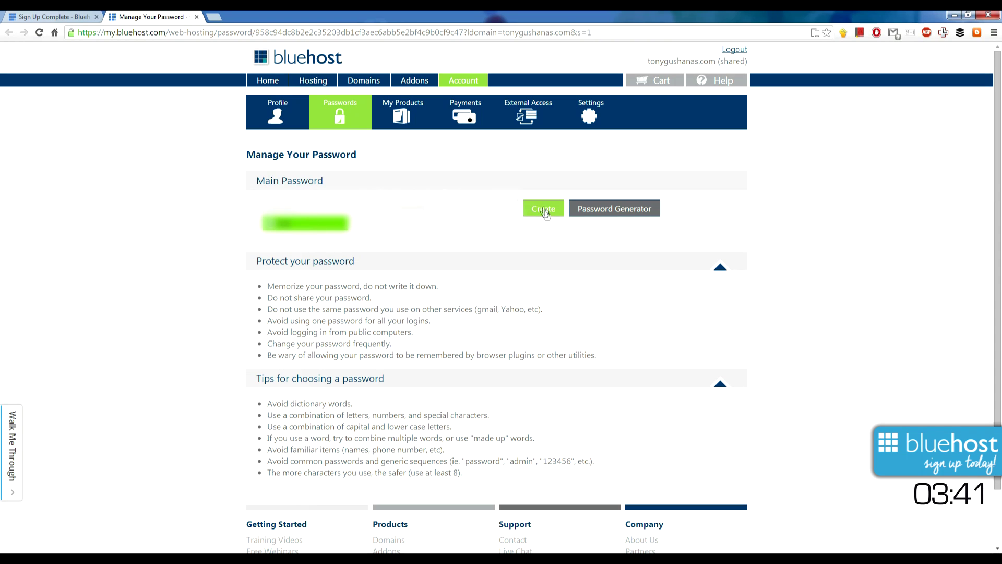
left_click(543, 210)
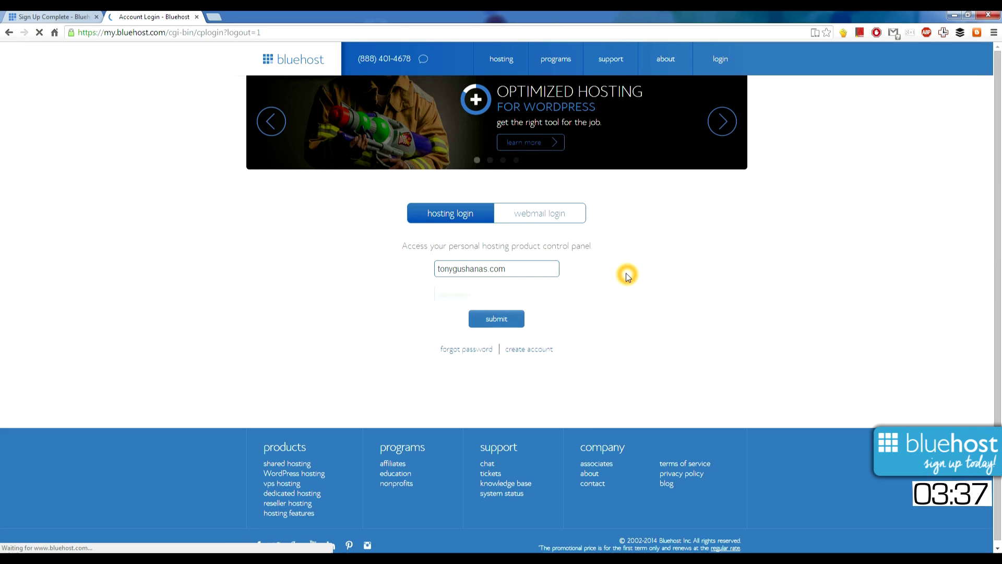
Log in with the new password and load cPanel from the Hosting section.
left_click(516, 294)
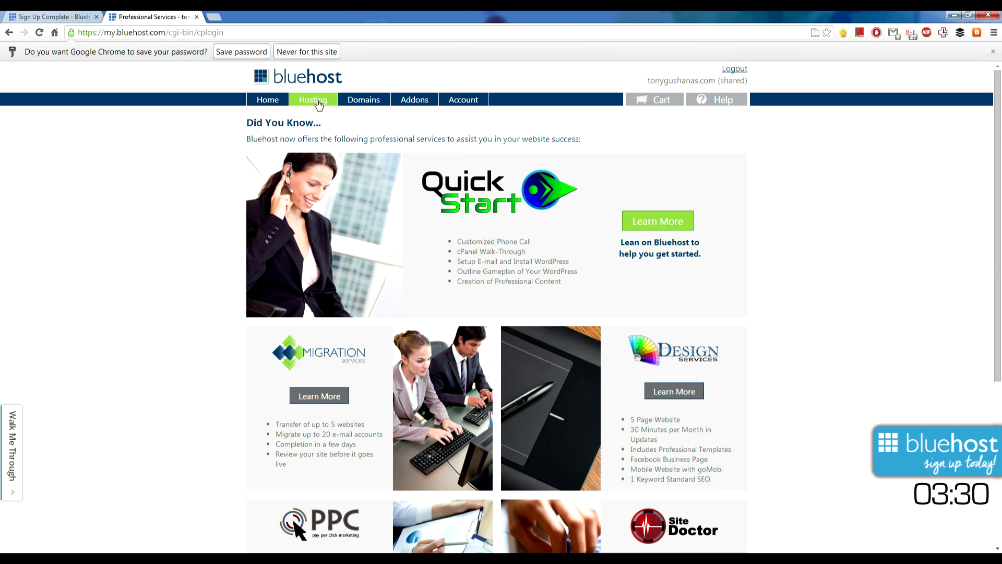
left_click(316, 100)
left_click(460, 237)
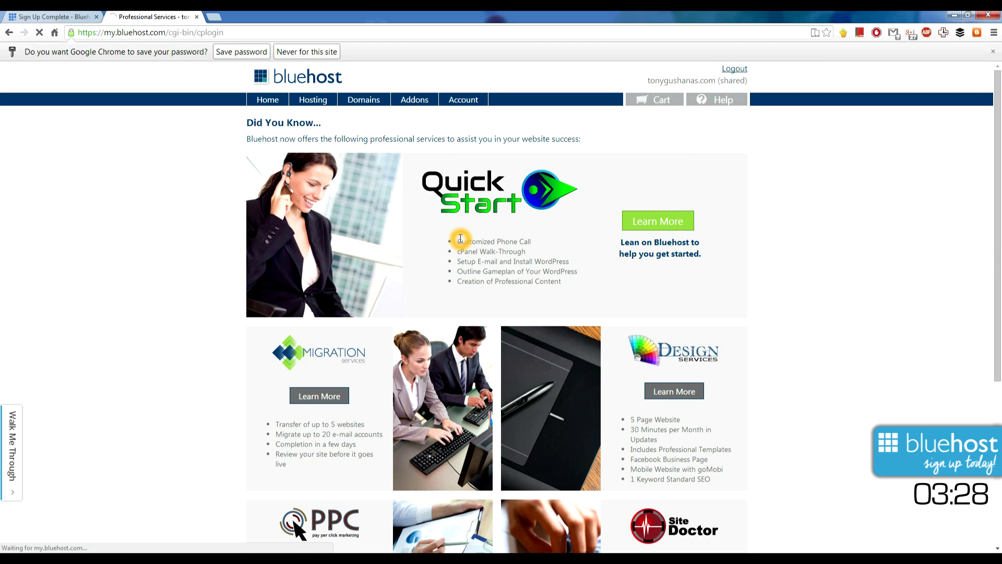
left_click(202, 232)
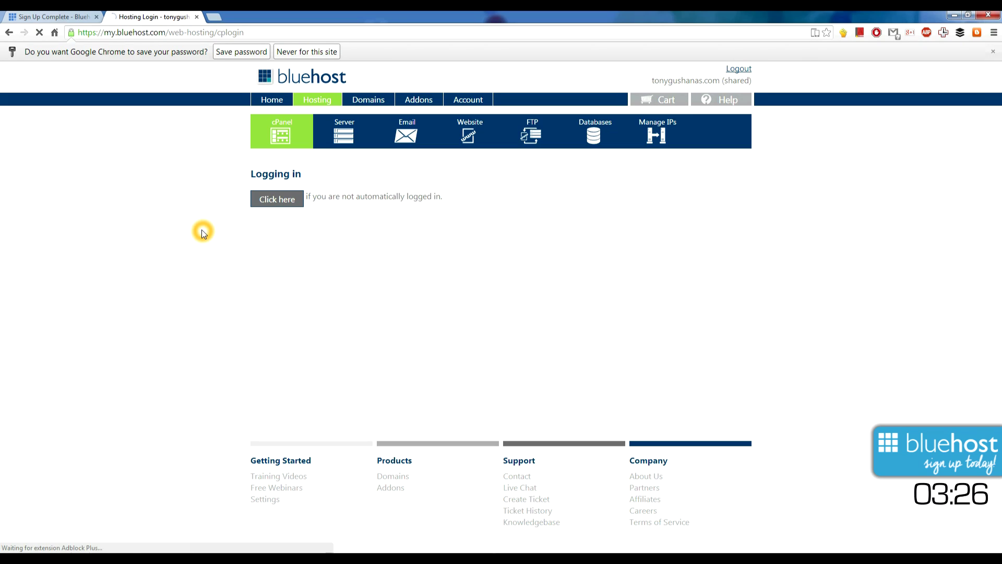
left_click(203, 232)
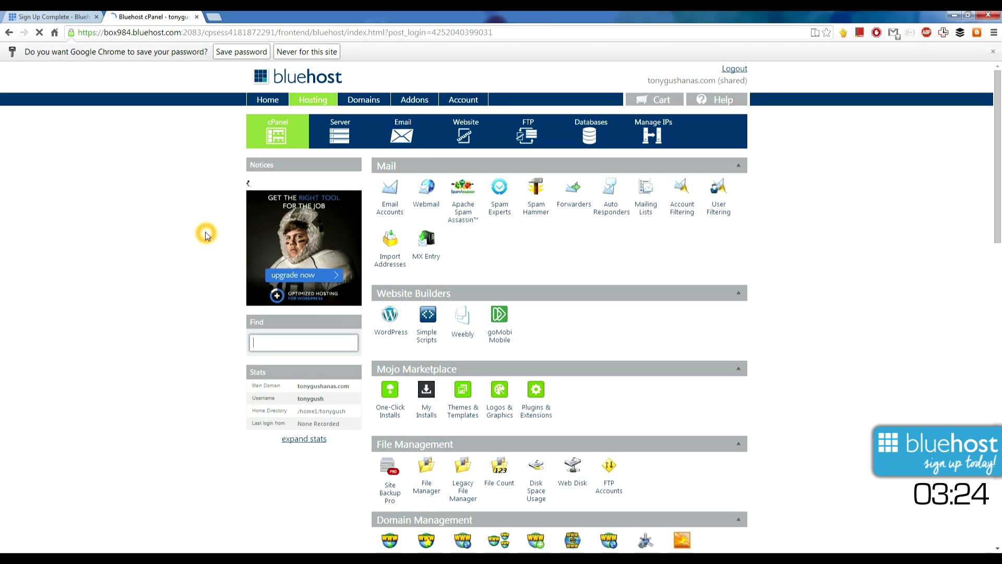
left_click(826, 228)
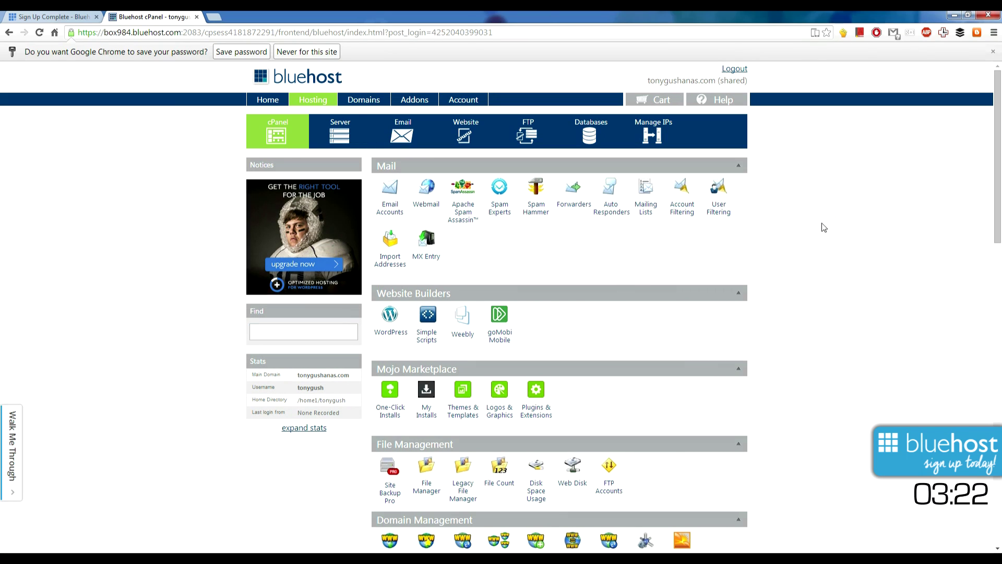
Start a new WordPress install on tonygushanas.com, accept the GPLv2 terms, and install.
left_click(389, 317)
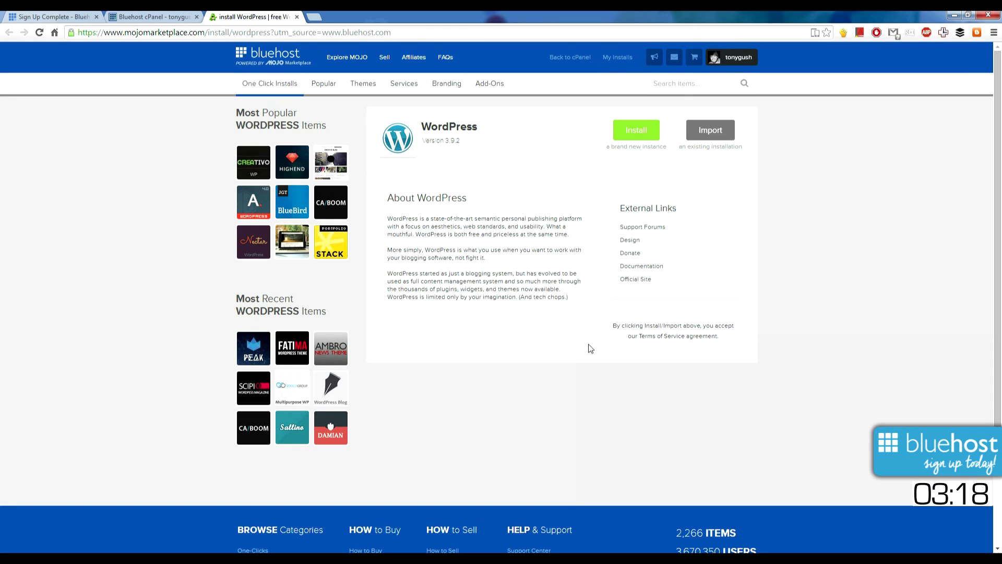
left_click(633, 132)
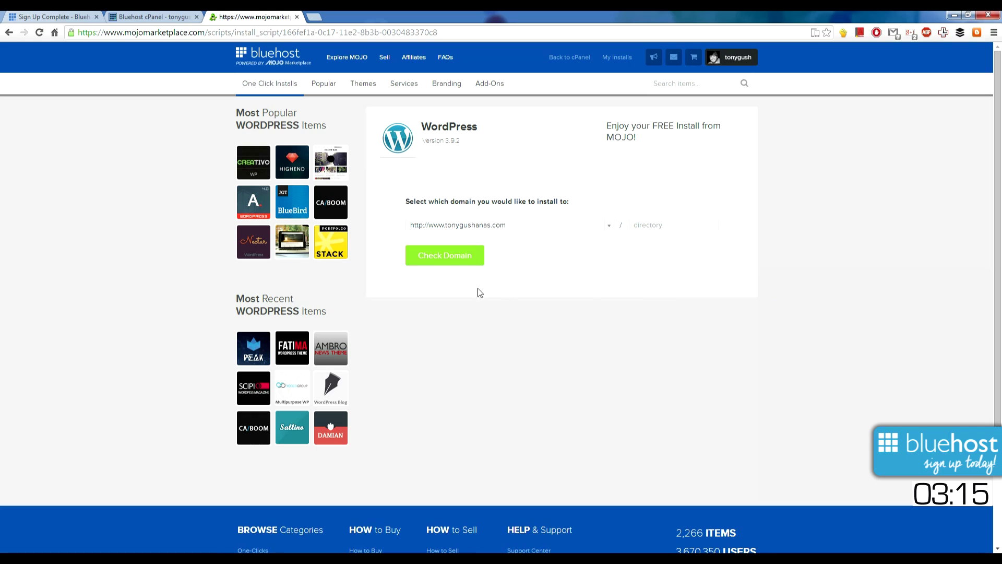
left_click(458, 259)
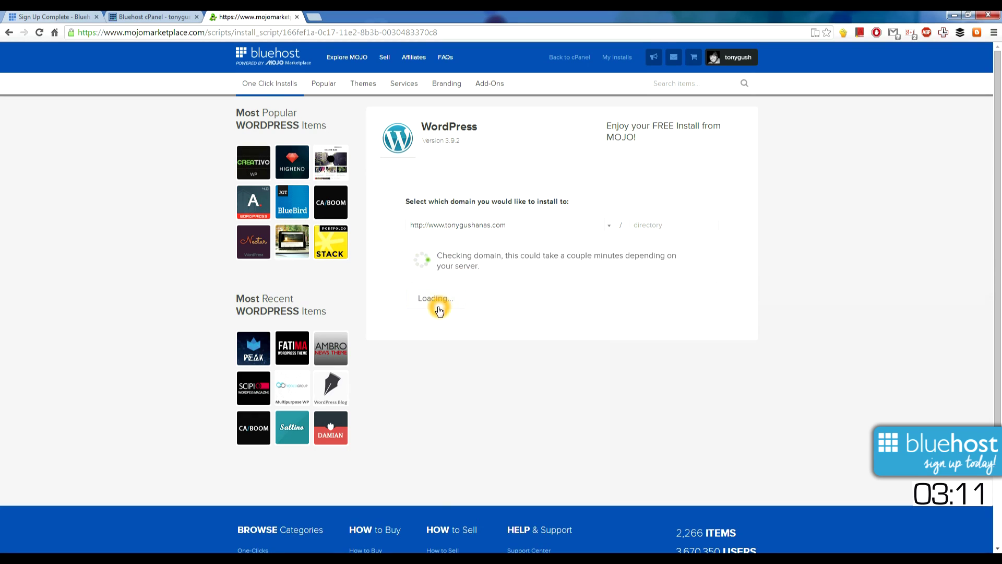
left_click(454, 324)
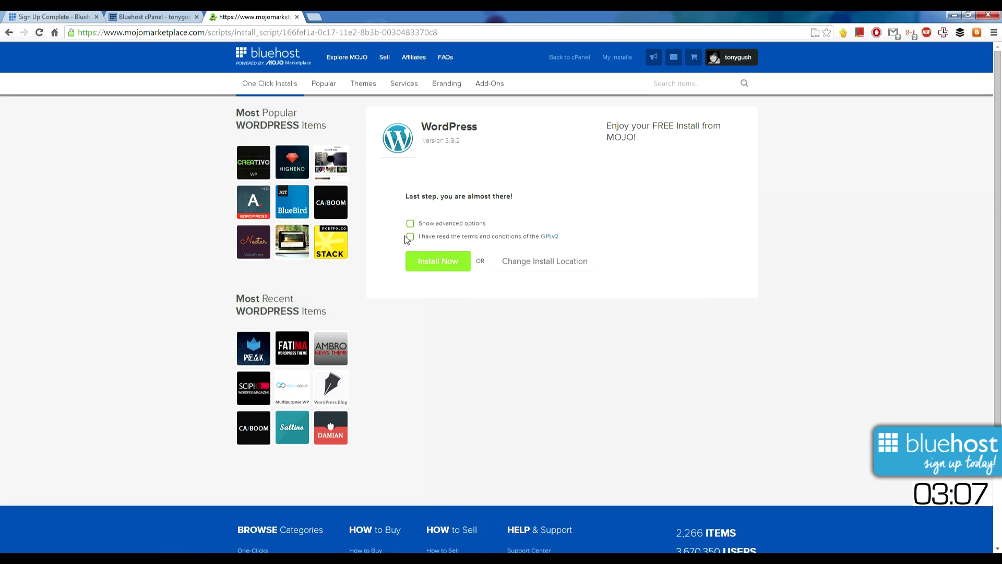
left_click(410, 237)
left_click(432, 262)
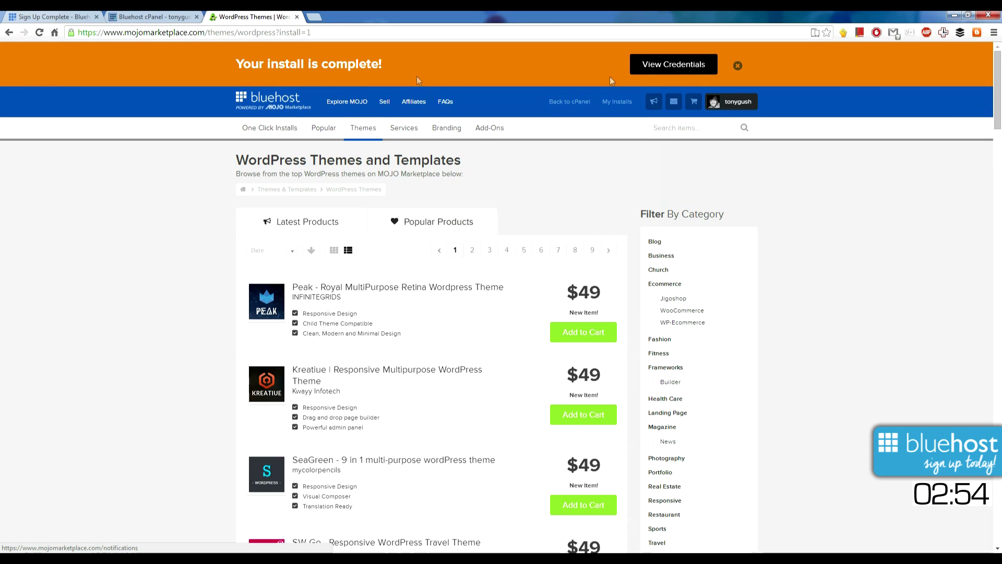
Open the finished install's credentials from notifications and select its username and password.
left_click(675, 67)
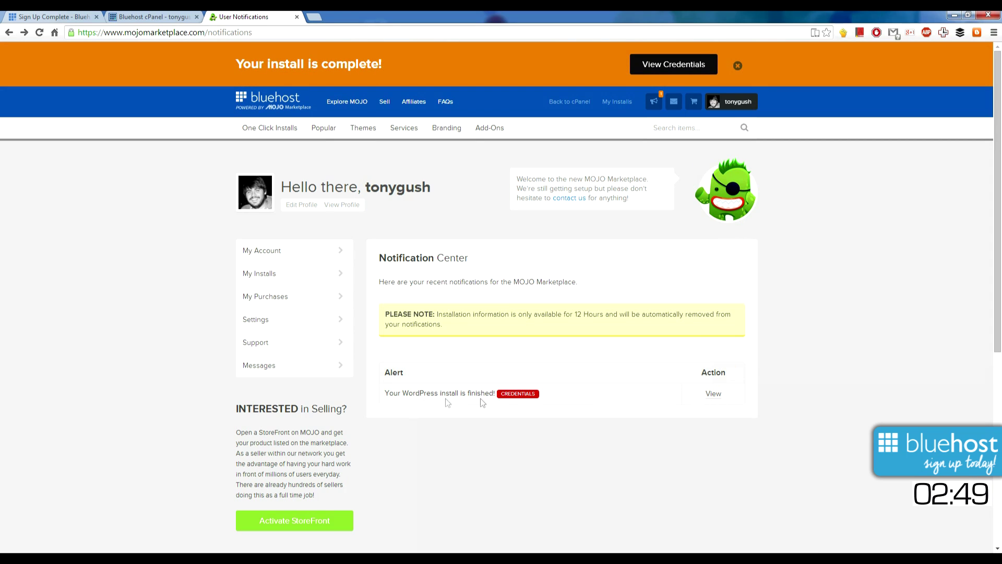
left_click(711, 394)
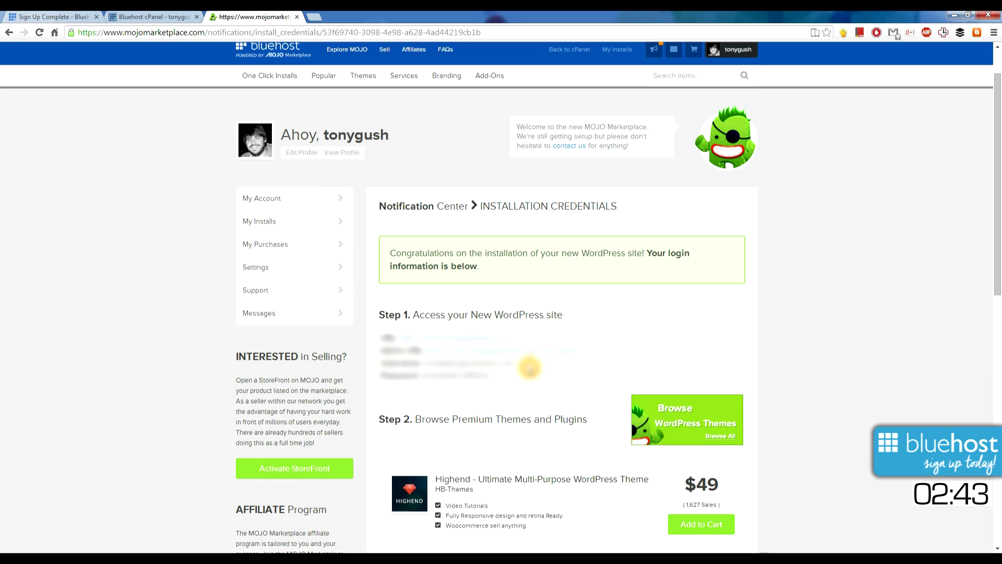
double_click(505, 362)
double_click(427, 376)
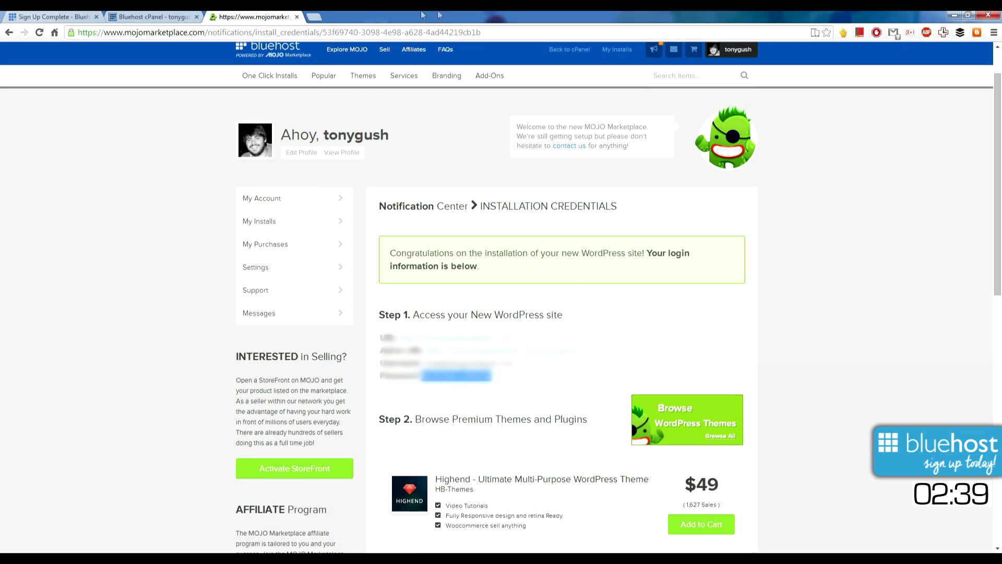
left_click(315, 19)
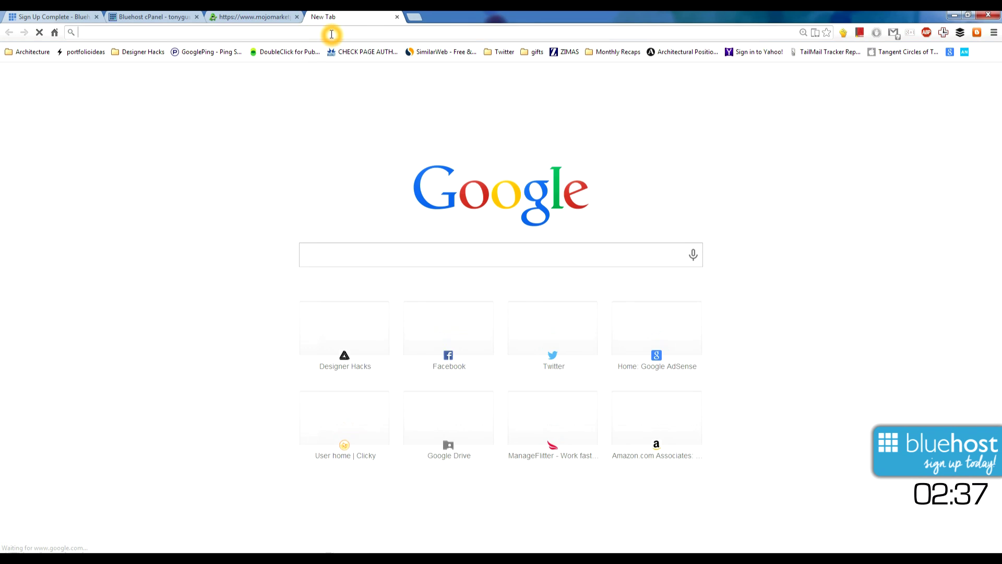
type("tonygushanas.com")
Load tonygushanas.com, go to its Meta login page, and tick Remember Me.
key("Return")
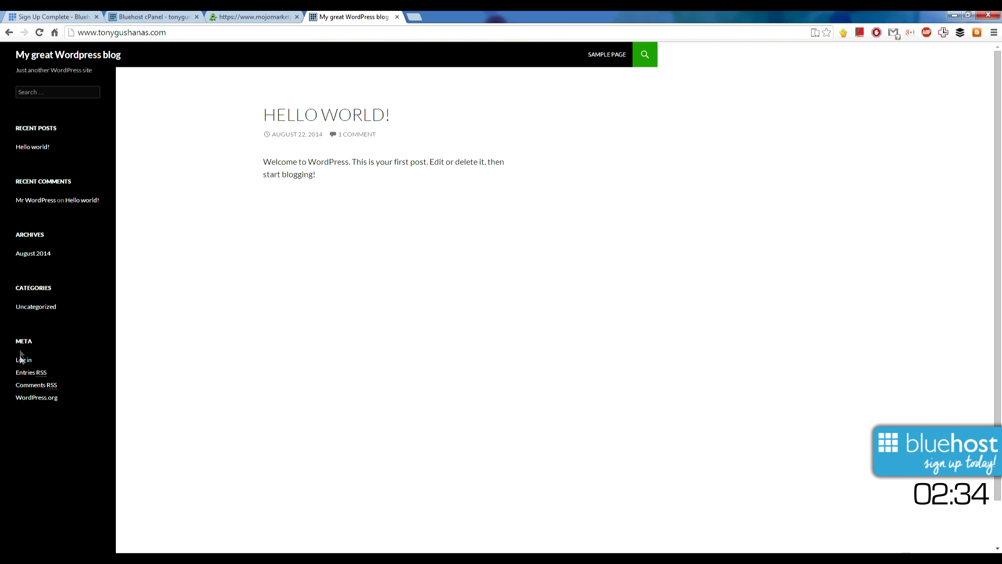
left_click(24, 360)
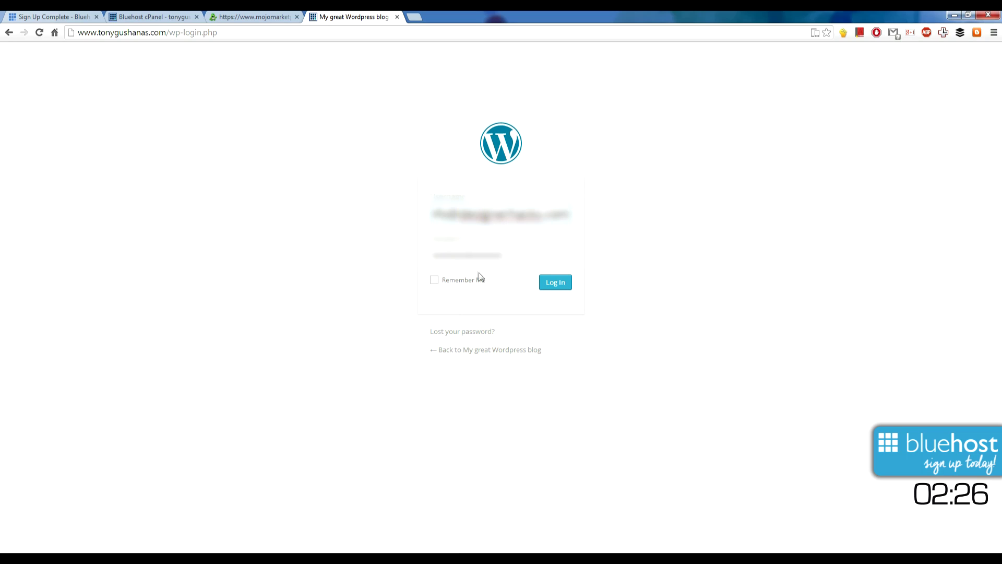
left_click(434, 279)
Log in, then select all outdated plugins (Akismet, Jetpack) under Updates and update them.
left_click(559, 284)
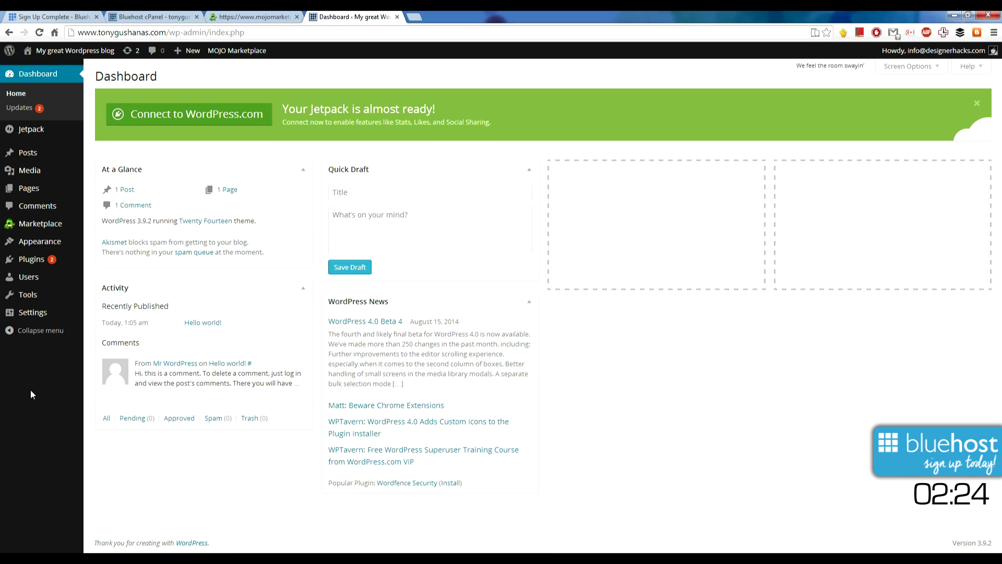
left_click(19, 108)
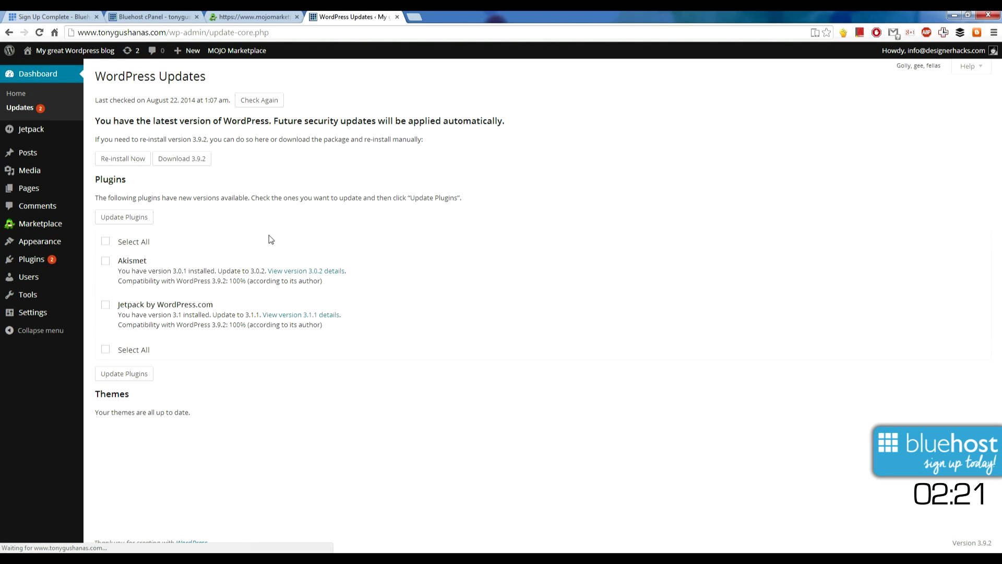
left_click(106, 244)
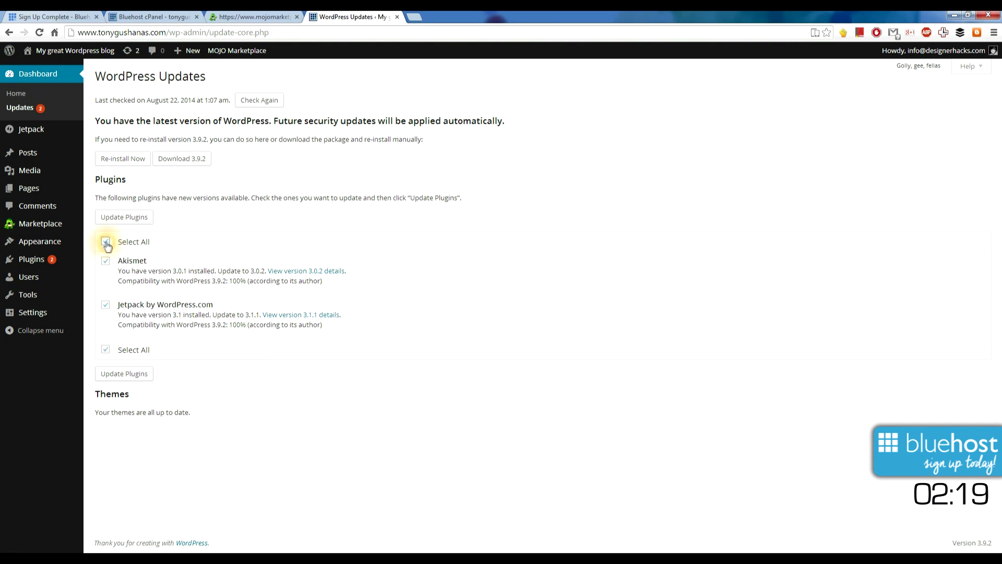
left_click(125, 216)
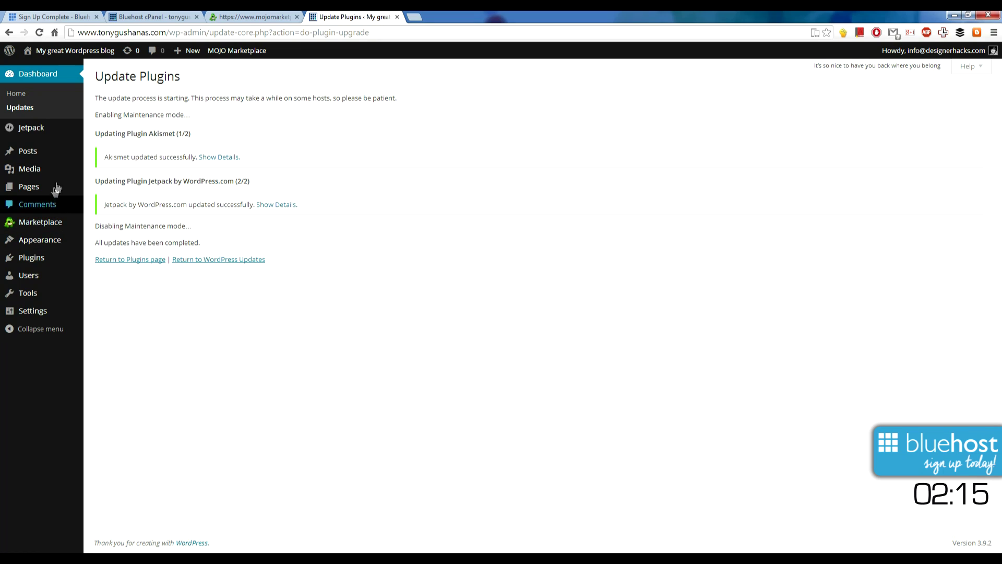
mouse_move(39, 240)
left_click(48, 244)
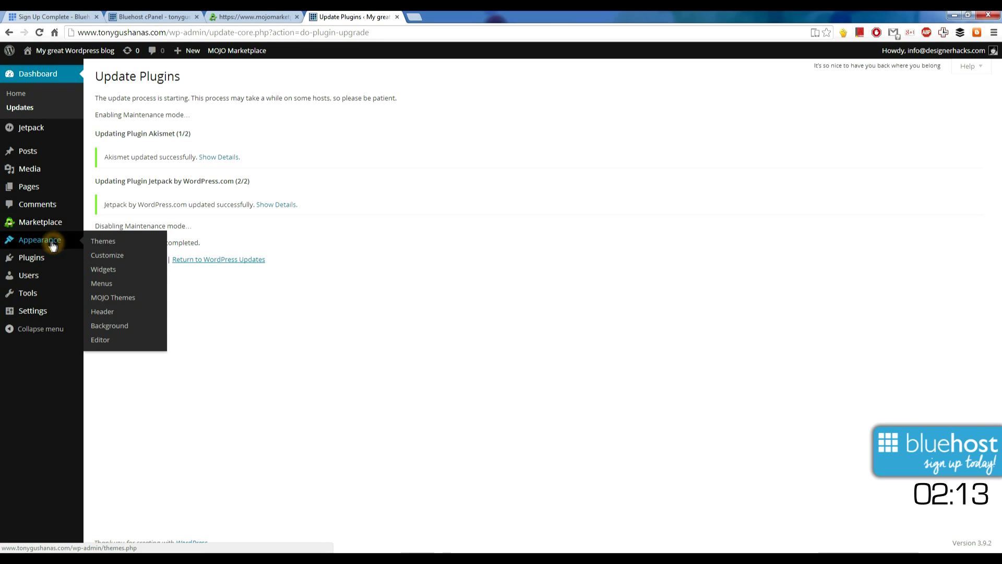
Browse popular WordPress.org themes and open the isis theme's details and preview.
left_click(105, 241)
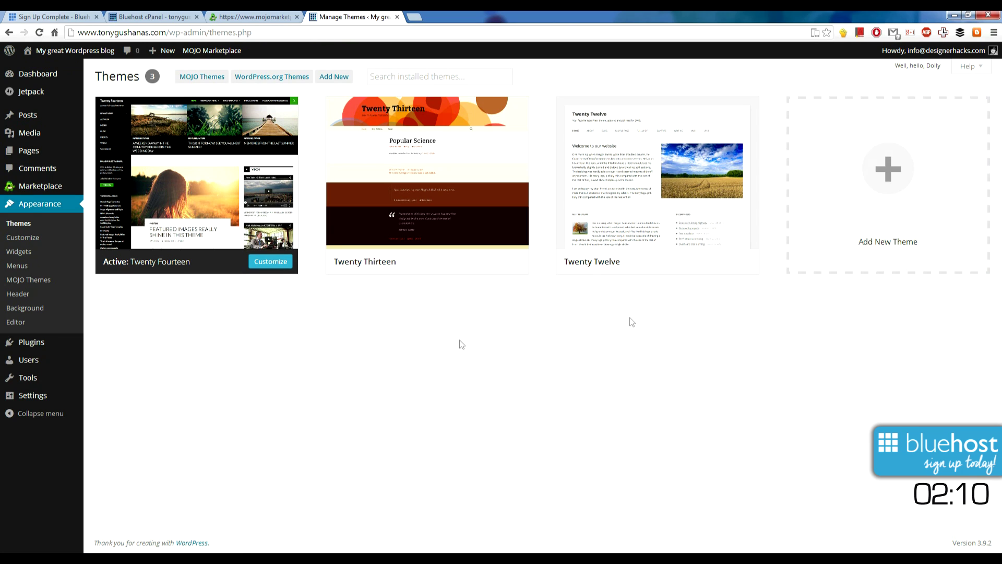
left_click(288, 80)
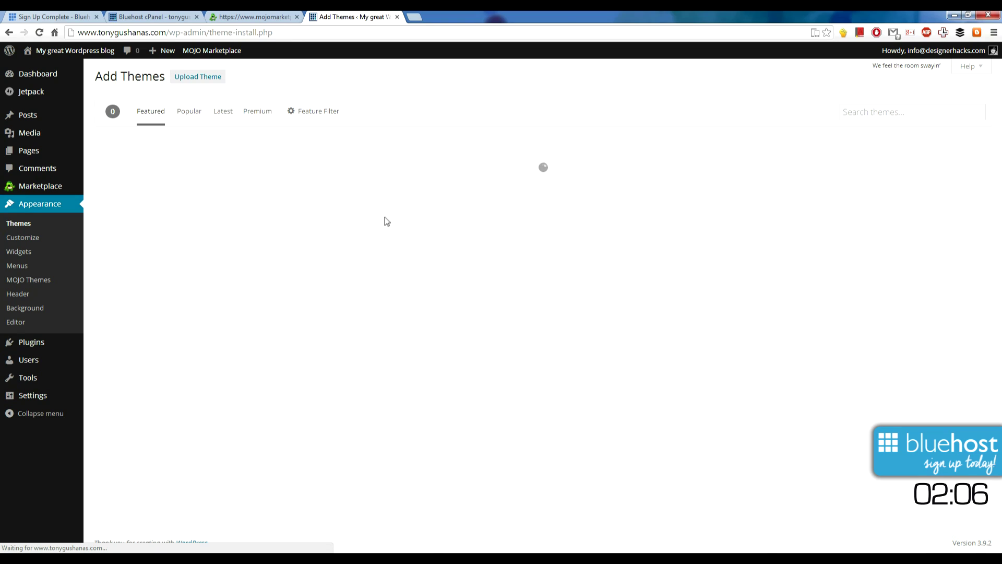
left_click(572, 93)
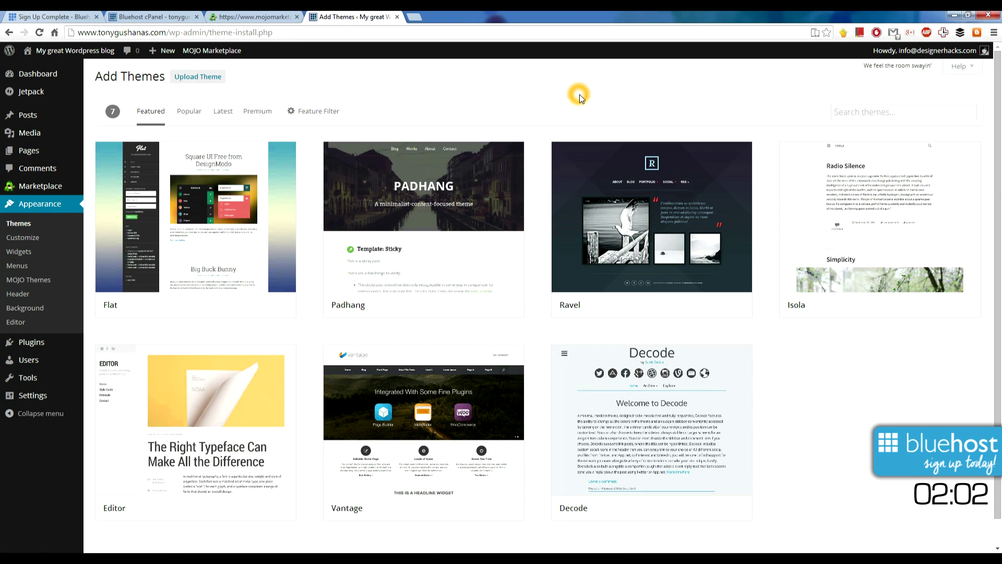
left_click(192, 118)
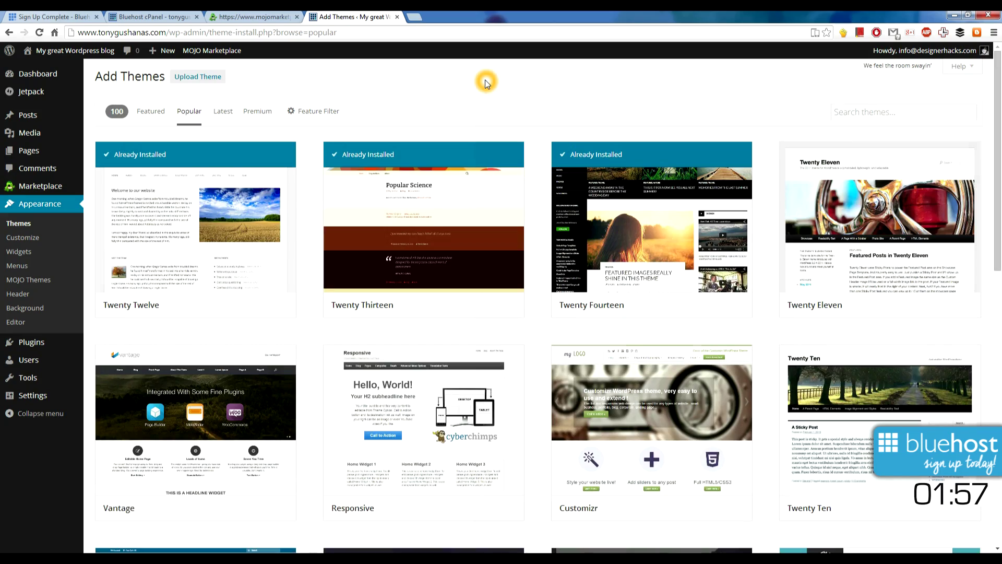
scroll(485, 80, "down", 1)
scroll(493, 79, "down", 2)
scroll(493, 81, "down", 1)
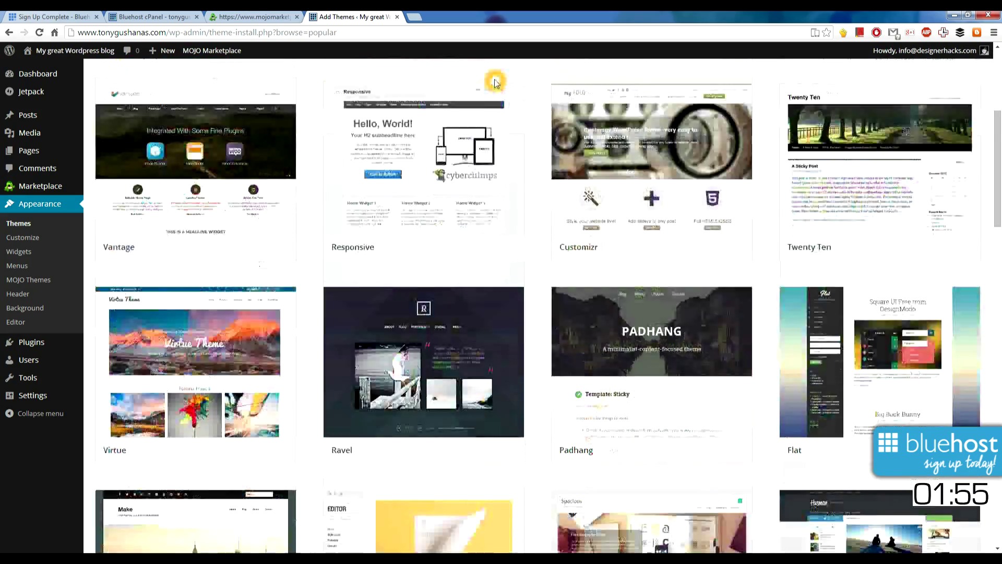
scroll(494, 83, "down", 1)
scroll(495, 83, "down", 1)
scroll(494, 84, "down", 3)
scroll(495, 84, "down", 3)
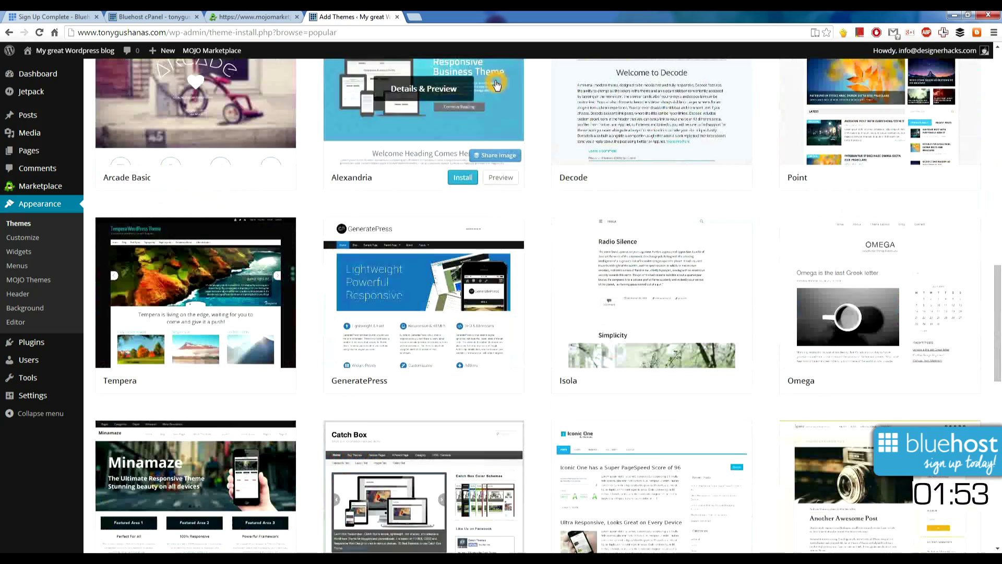
scroll(495, 85, "down", 1)
scroll(496, 85, "down", 2)
scroll(496, 86, "down", 2)
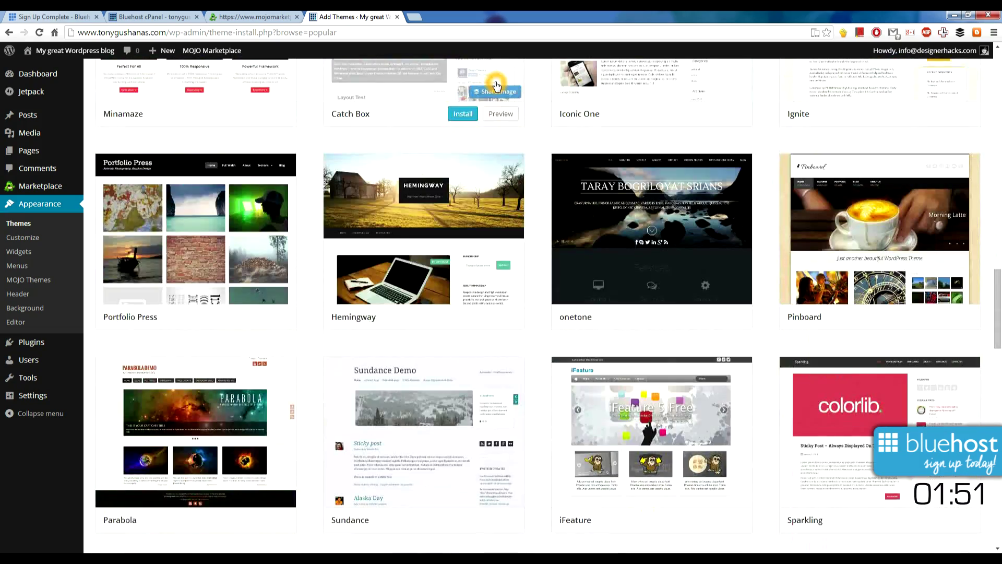
scroll(496, 85, "down", 2)
scroll(497, 85, "down", 2)
scroll(497, 86, "down", 4)
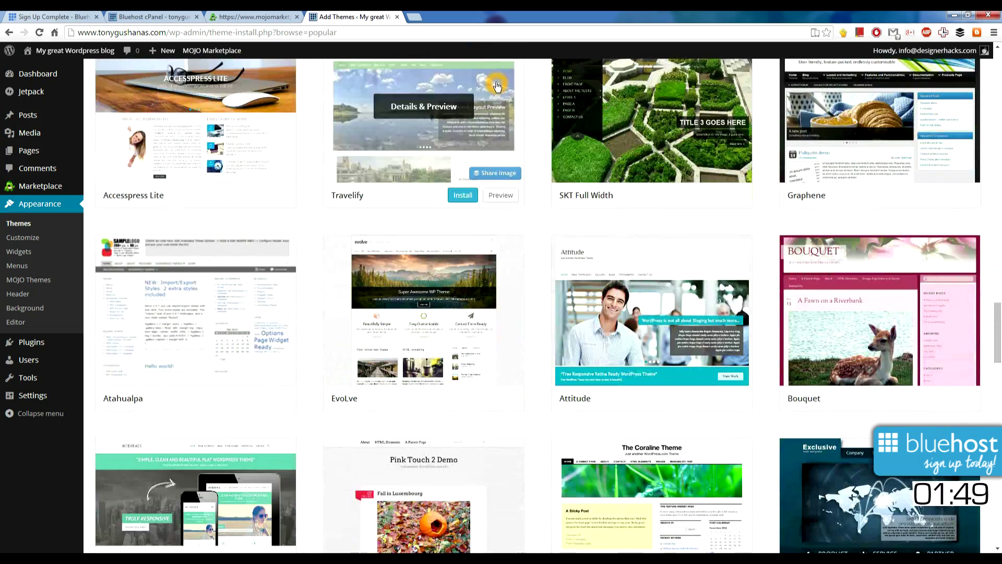
scroll(496, 86, "down", 3)
scroll(496, 87, "down", 3)
scroll(497, 85, "down", 3)
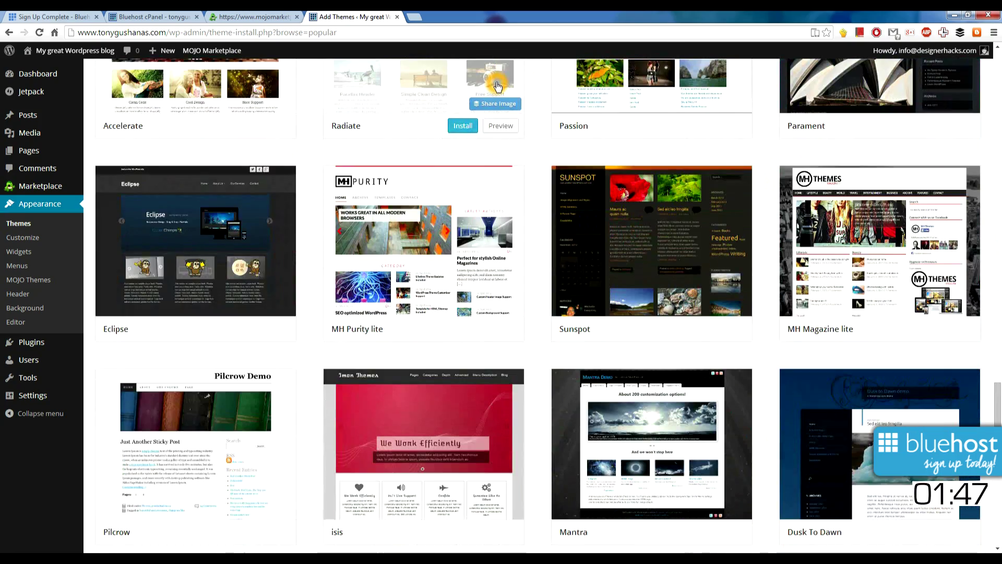
scroll(496, 85, "down", 2)
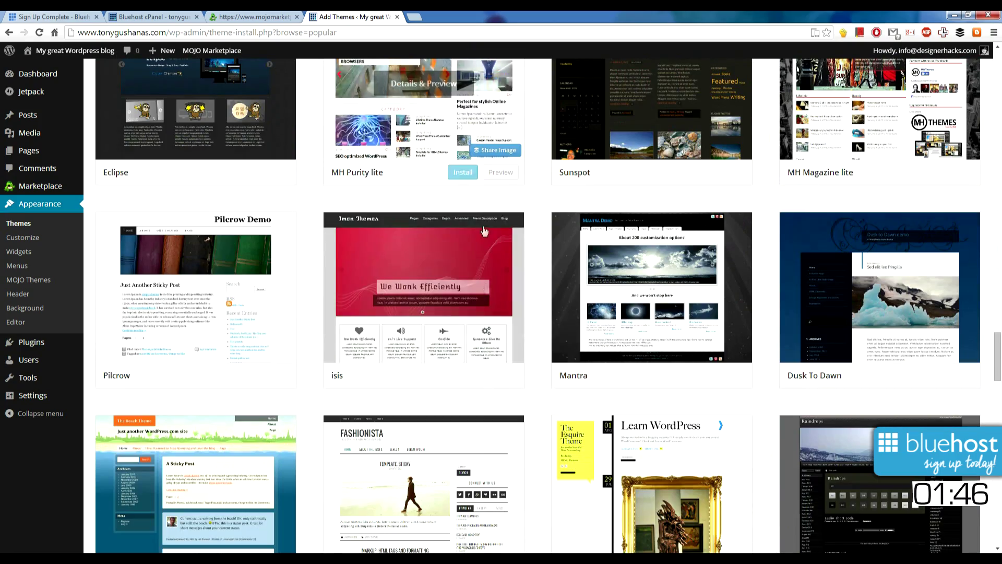
left_click(443, 253)
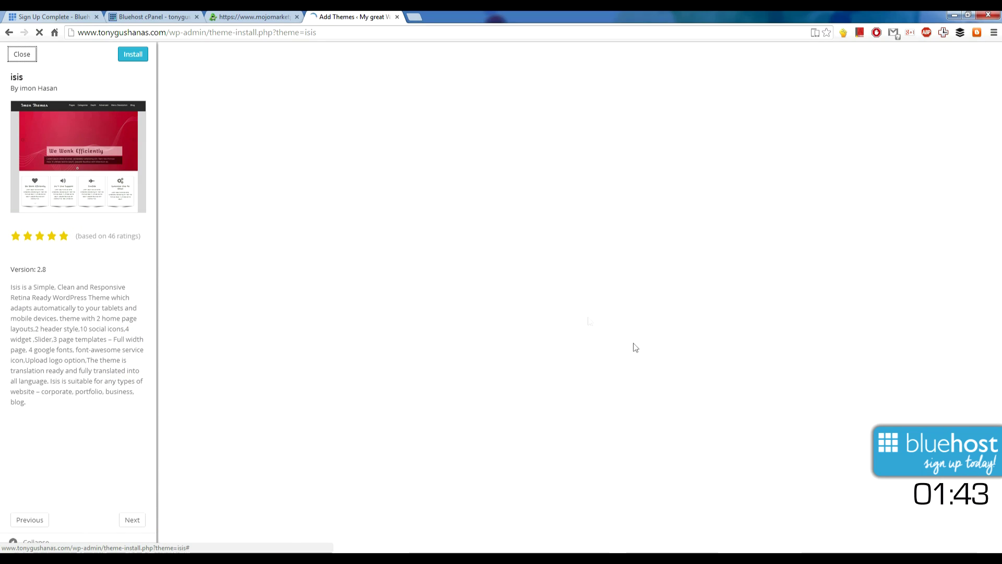
Install and activate the Isis 2.8 theme, then view the live site in a new tab.
left_click(135, 55)
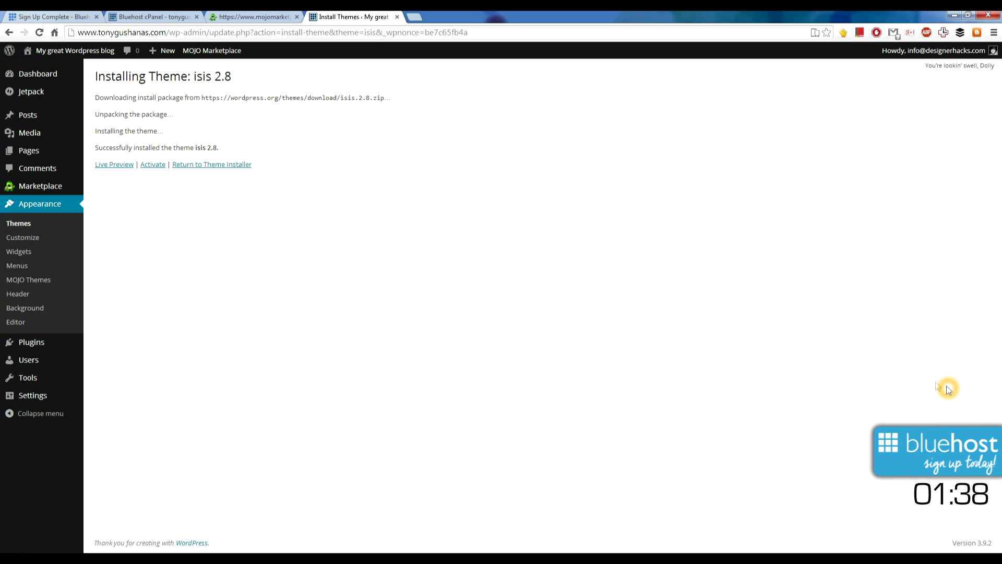
left_click(151, 168)
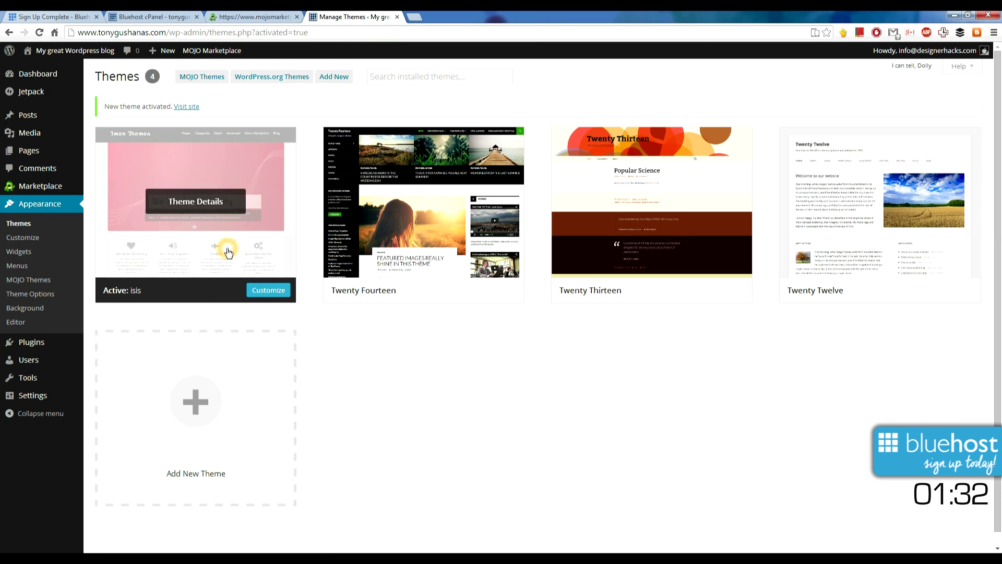
left_click(415, 17)
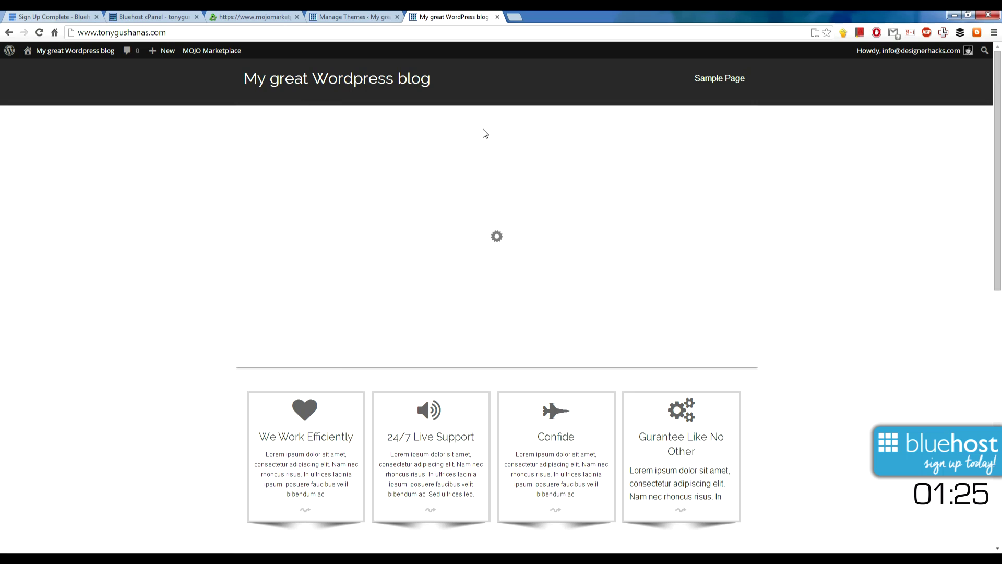
left_click(848, 259)
scroll(817, 297, "down", 4)
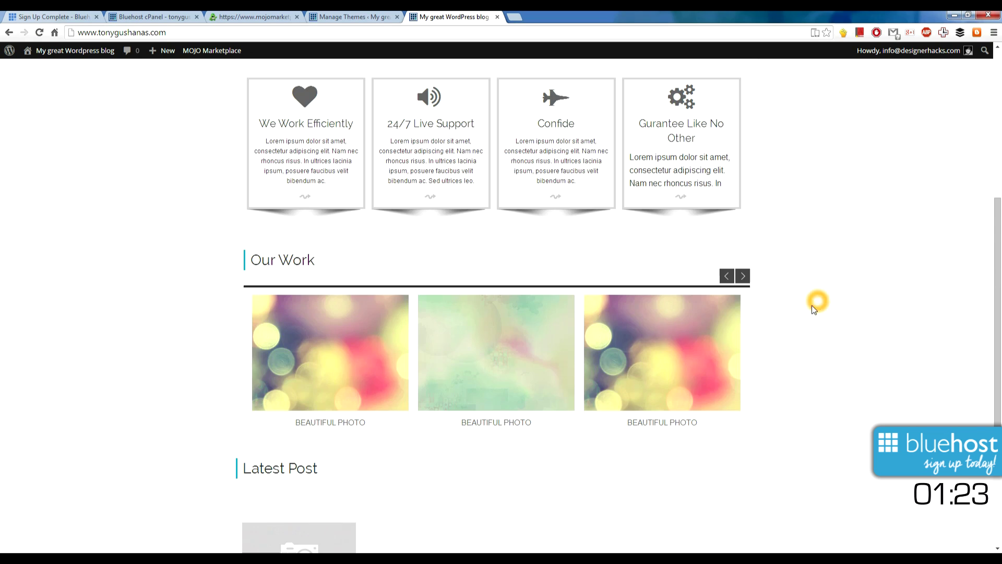
scroll(320, 365, "down", 3)
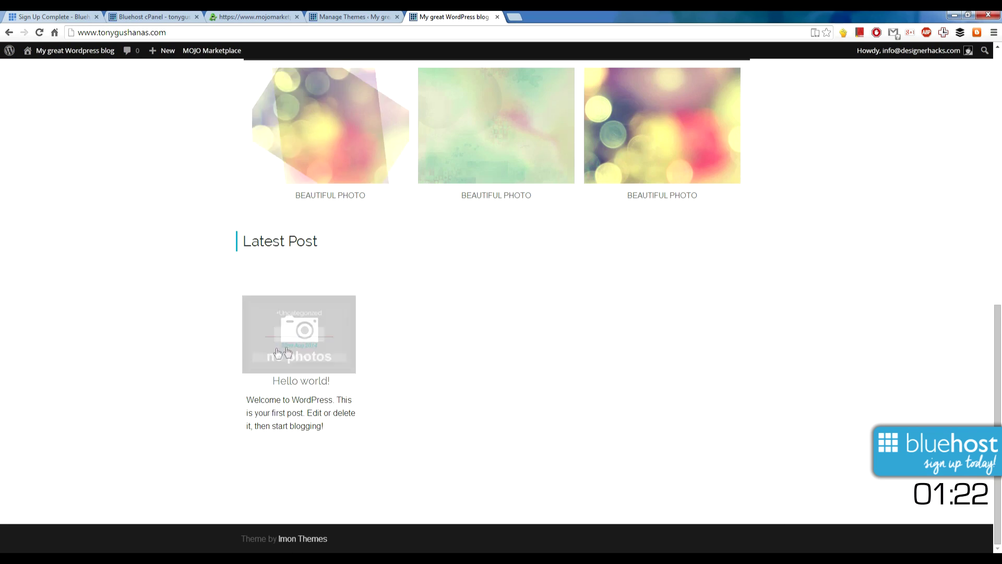
Review the new Isis homepage, then return to the admin for the Isis Theme Options.
left_click(500, 125)
scroll(471, 376, "up", 2)
scroll(471, 377, "up", 2)
scroll(471, 376, "up", 3)
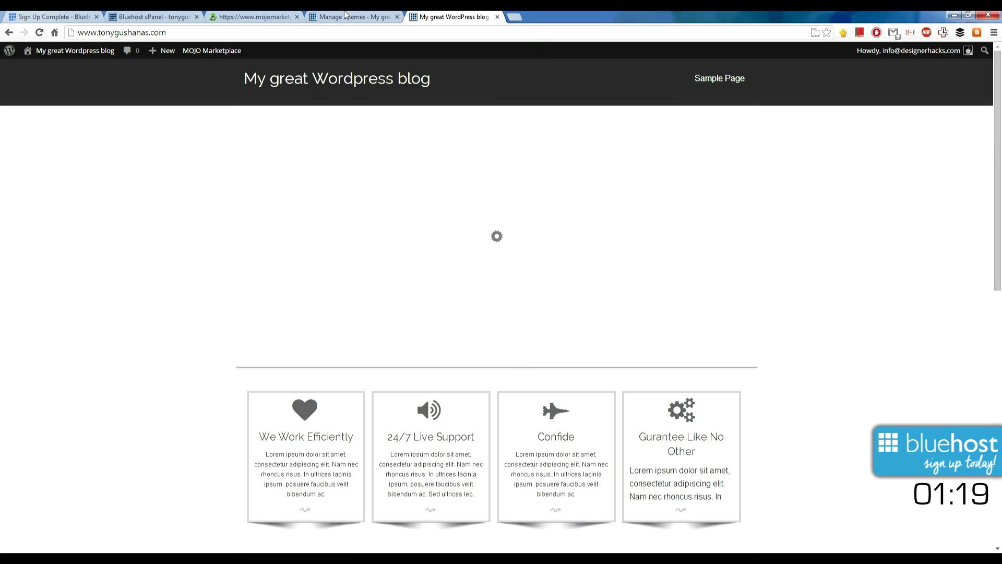
left_click(350, 18)
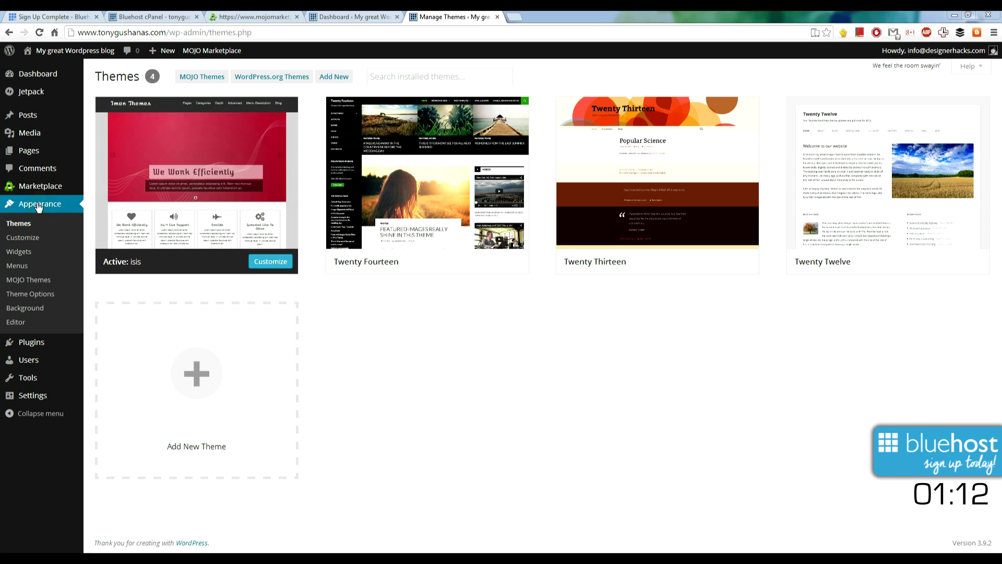
left_click(35, 296)
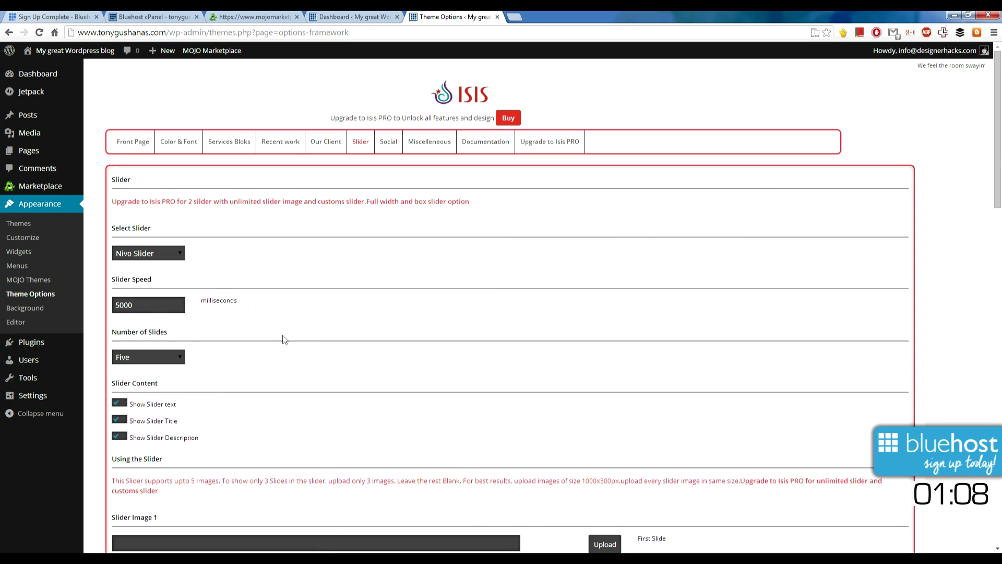
Show the Isis slider settings, reload the front page, and start uploading Slider Image 1.
left_click(360, 142)
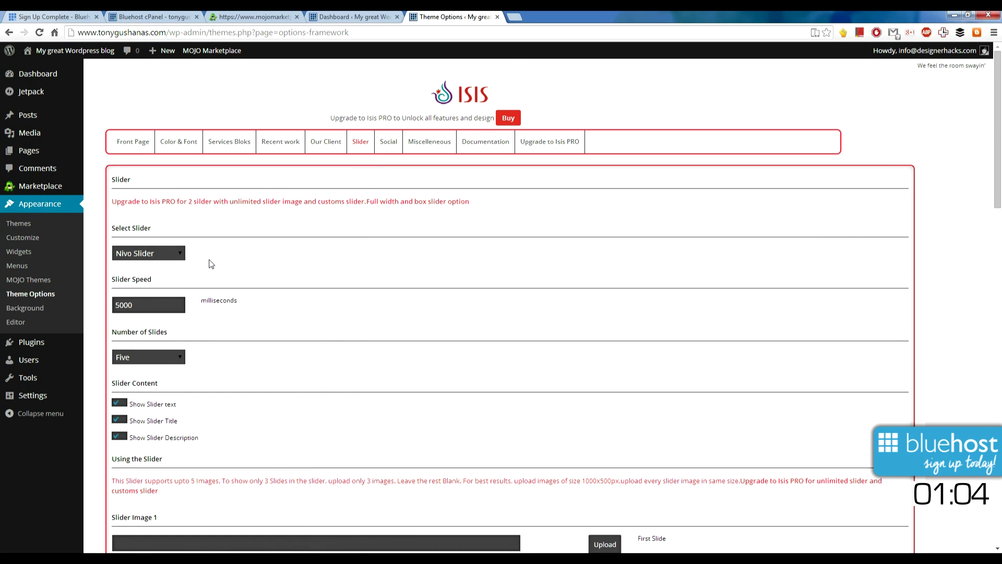
scroll(209, 264, "down", 2)
scroll(227, 264, "down", 1)
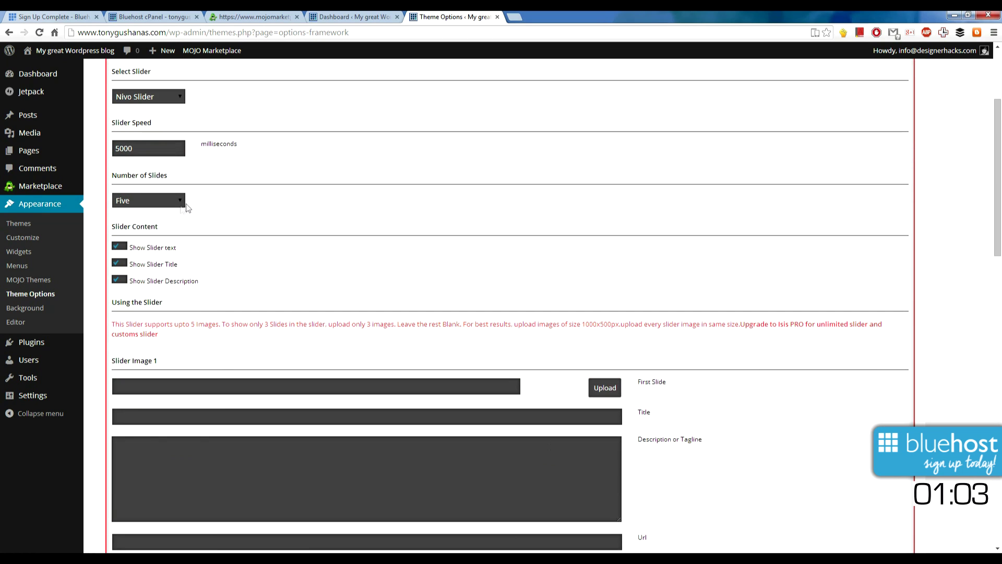
left_click(345, 17)
left_click(322, 31)
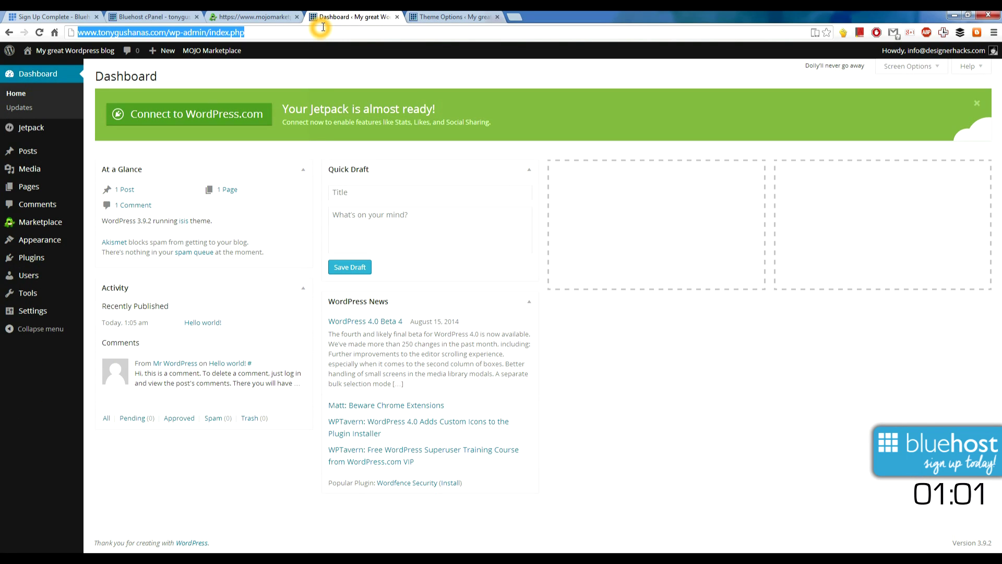
type("www.tonygushanas.com")
key("Return")
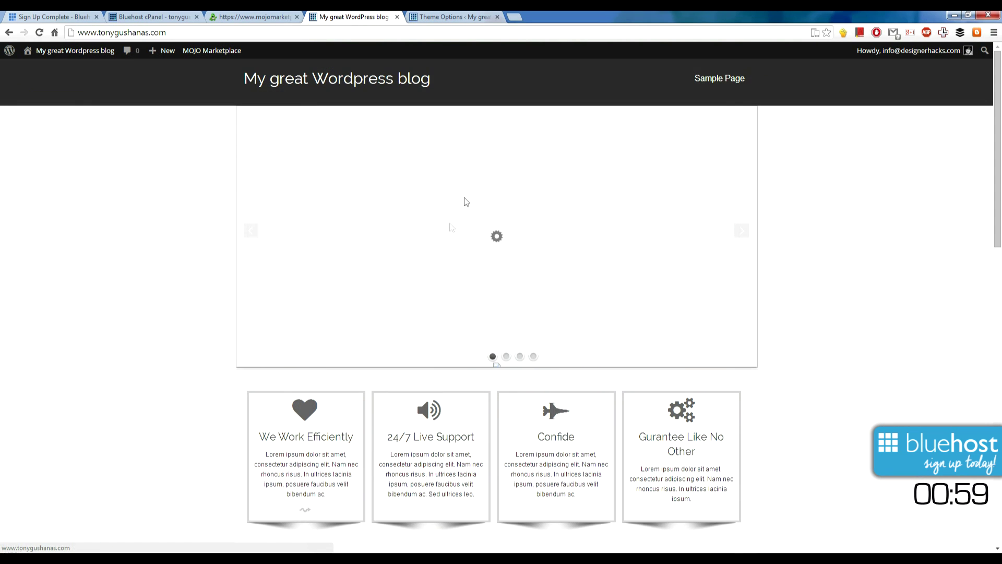
left_click(468, 16)
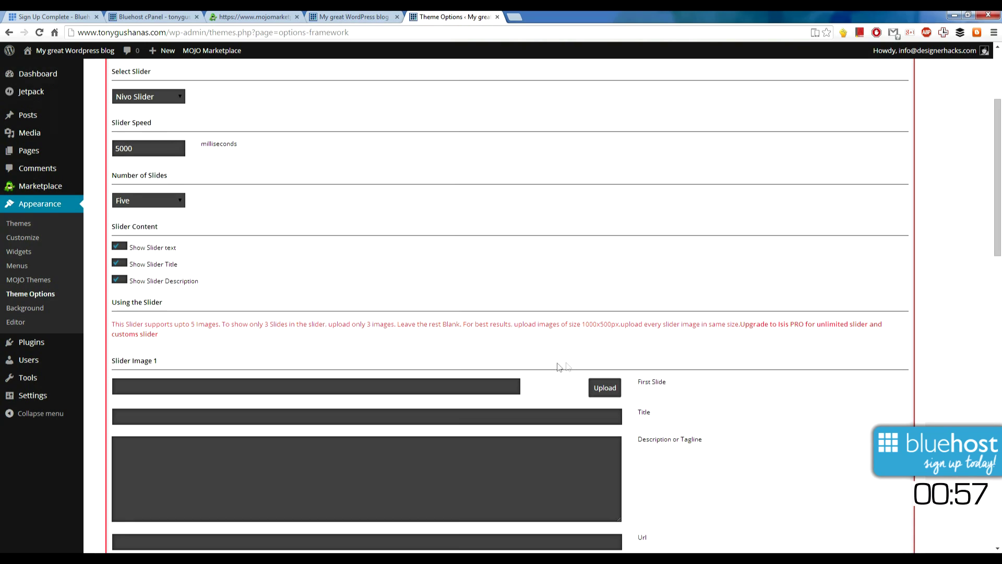
left_click(604, 388)
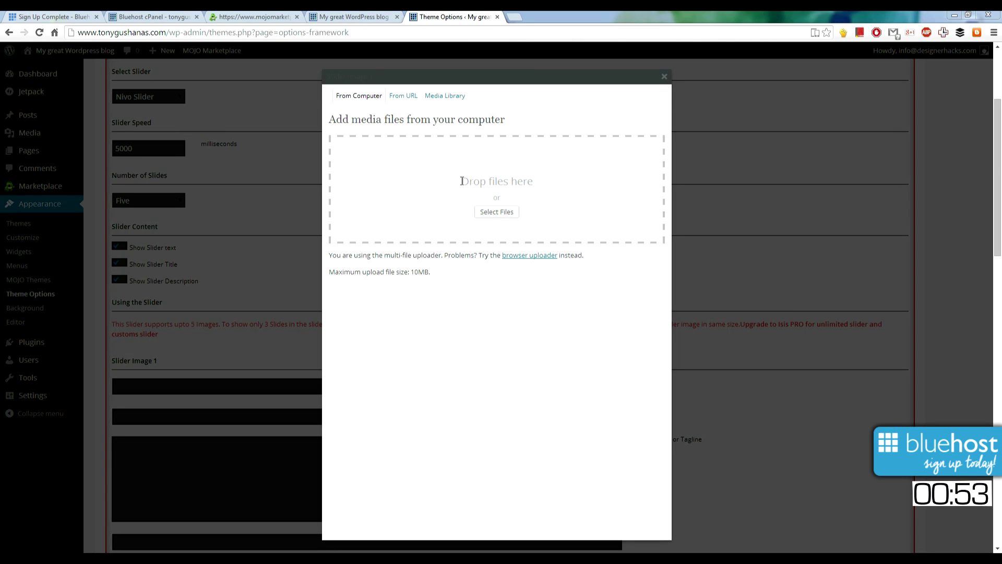
Browse Explorer to the images folder in F:\0-001_GushanasNet beside the uploader.
key("super")
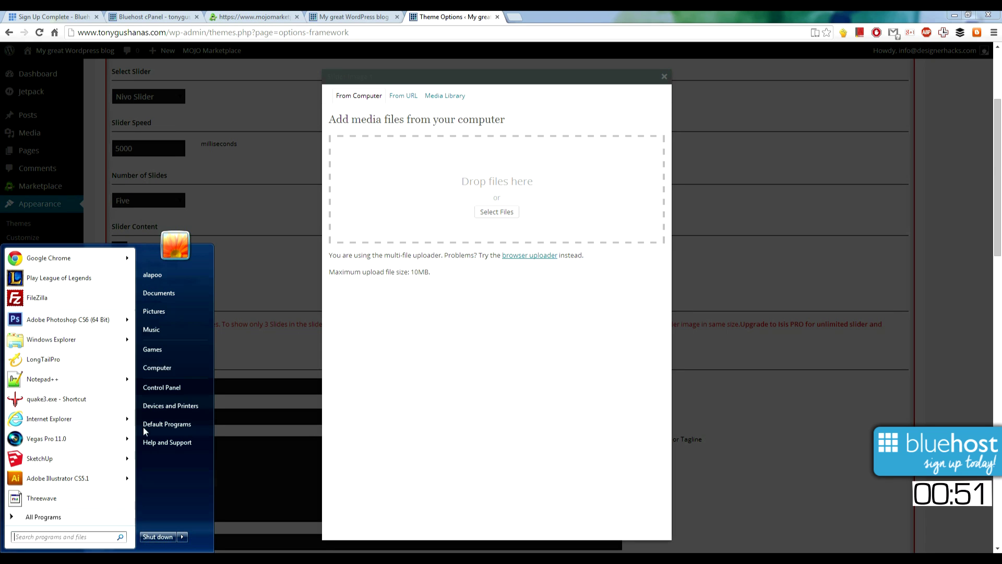
left_click(188, 365)
double_click(635, 159)
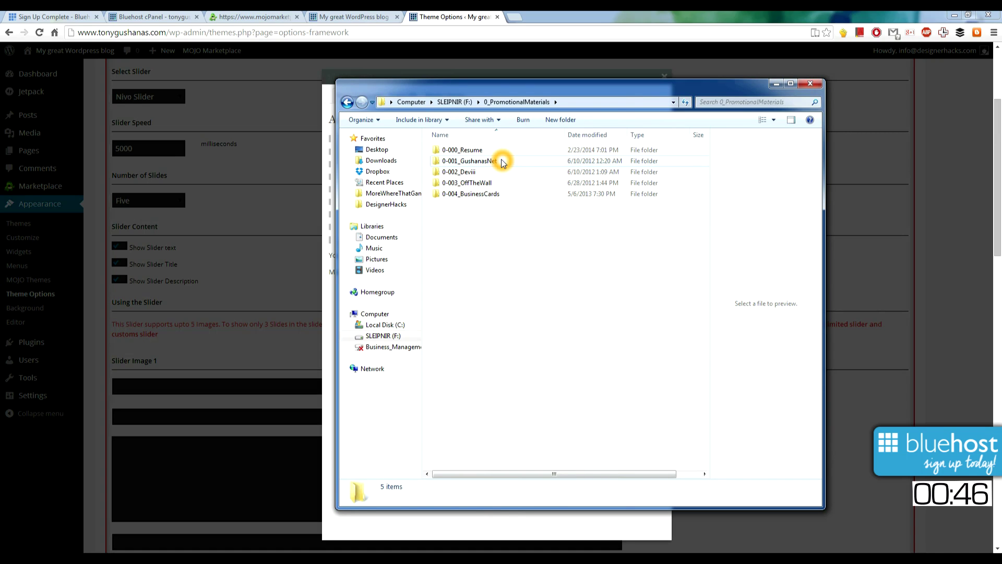
double_click(470, 161)
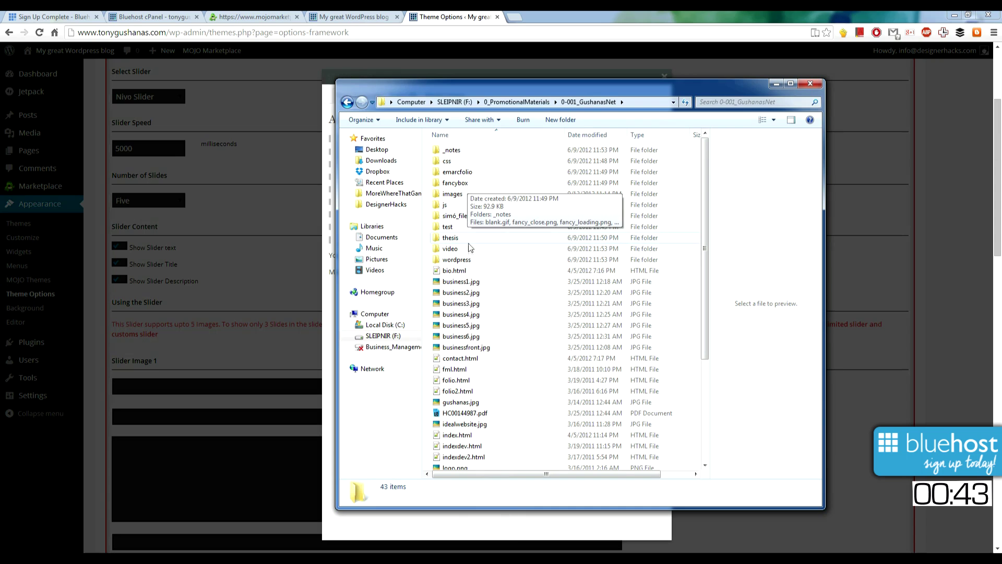
double_click(453, 193)
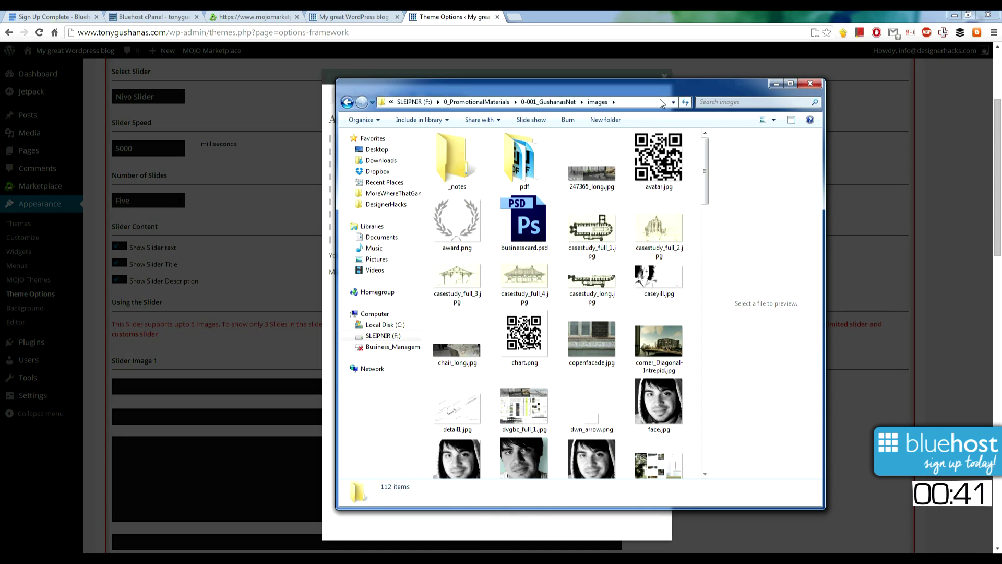
left_click_drag(533, 83, 665, 82)
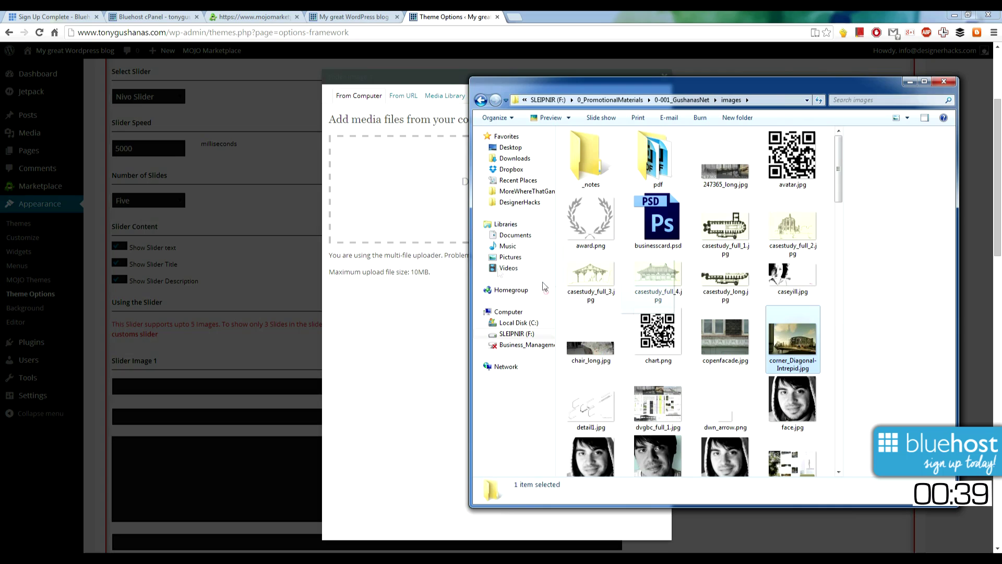
Upload corner_Diagonal-Intrepid.jpg as the first slide image and save the theme options.
left_click_drag(795, 339, 405, 194)
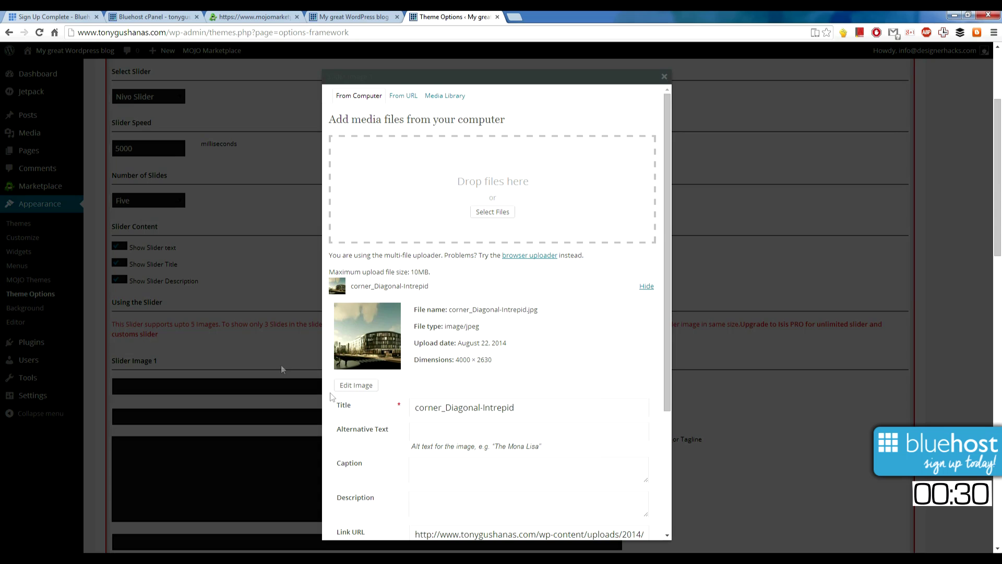
scroll(394, 341, "down", 3)
scroll(470, 376, "down", 2)
left_click(491, 389)
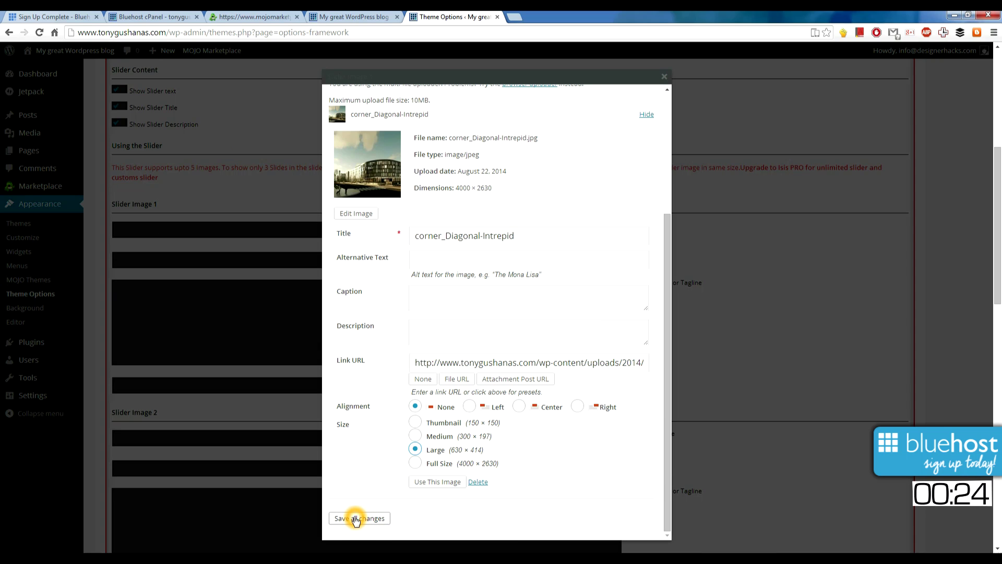
left_click(435, 484)
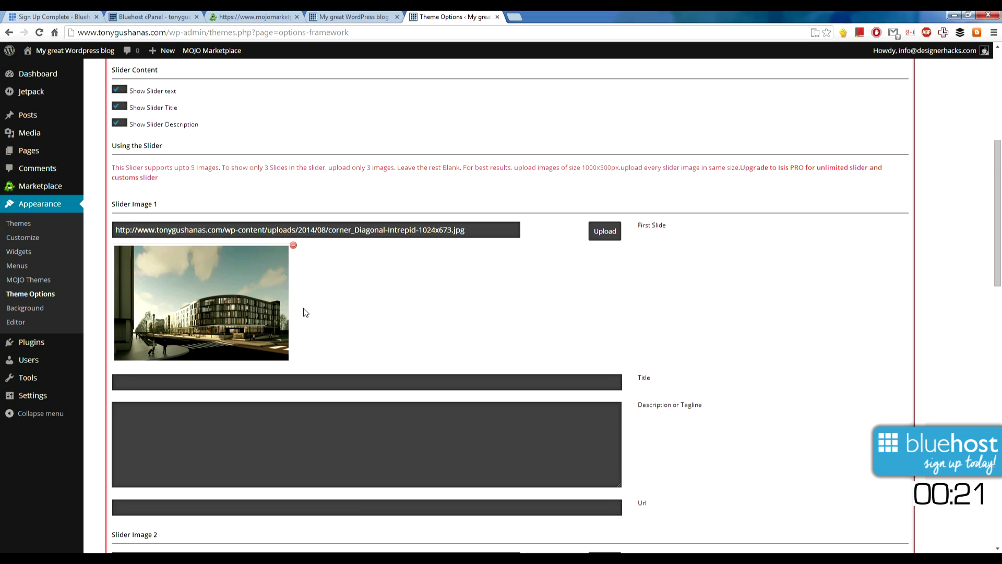
scroll(305, 313, "down", 1)
scroll(308, 309, "down", 3)
scroll(311, 318, "down", 4)
scroll(376, 406, "down", 4)
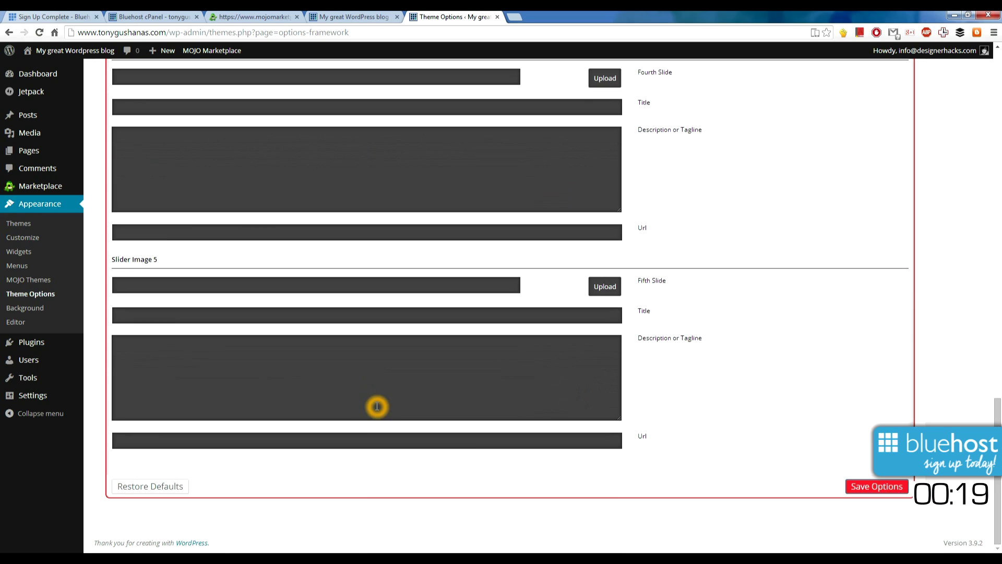
left_click(893, 487)
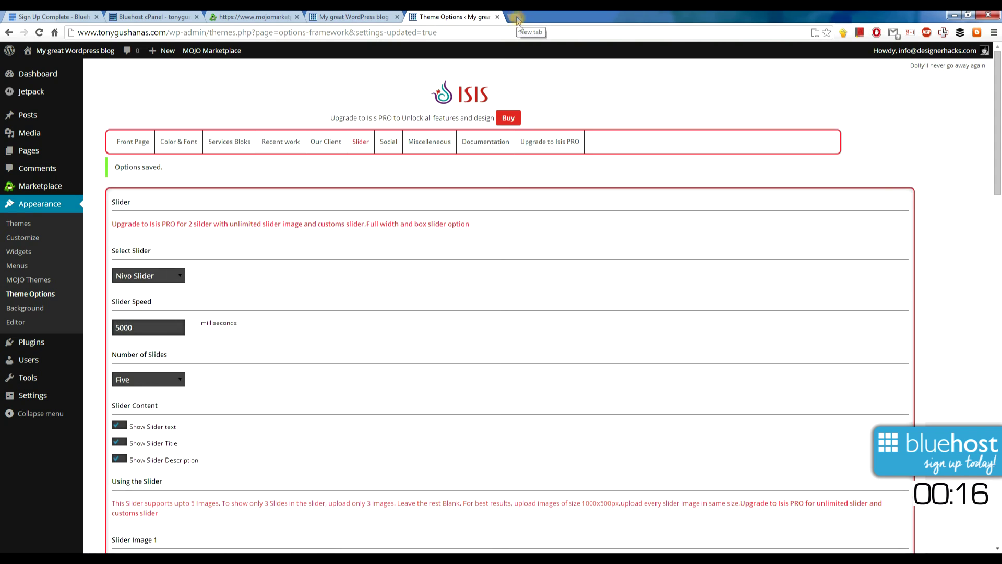
View the live homepage's new slider photo, then check the saved slider settings.
left_click(517, 17)
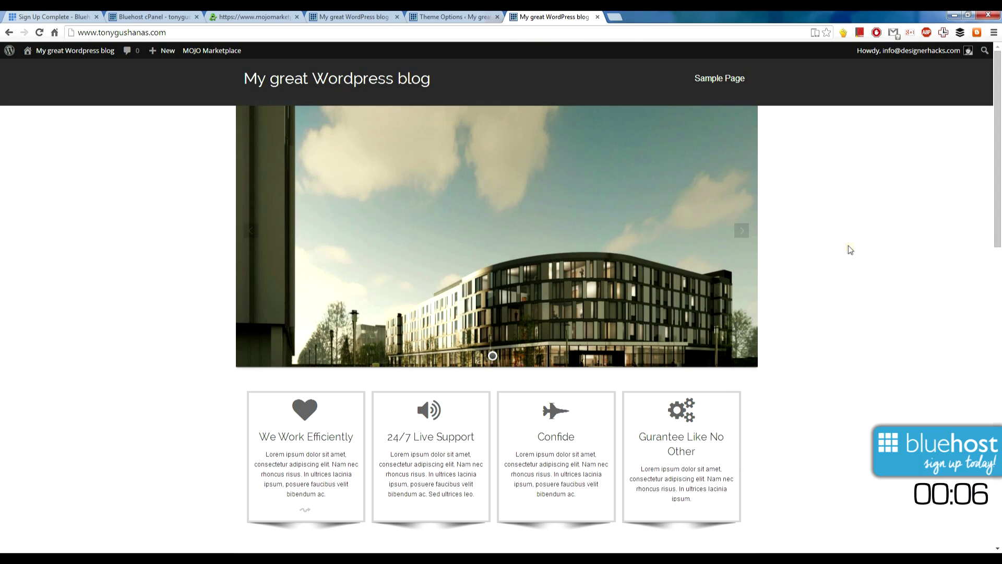
scroll(323, 445, "down", 2)
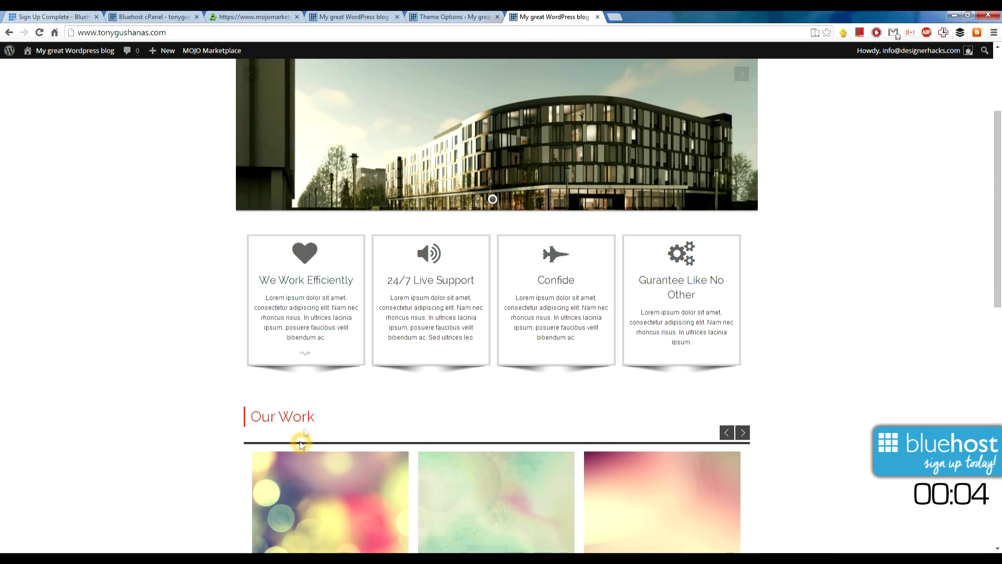
scroll(301, 439, "down", 3)
left_click(427, 17)
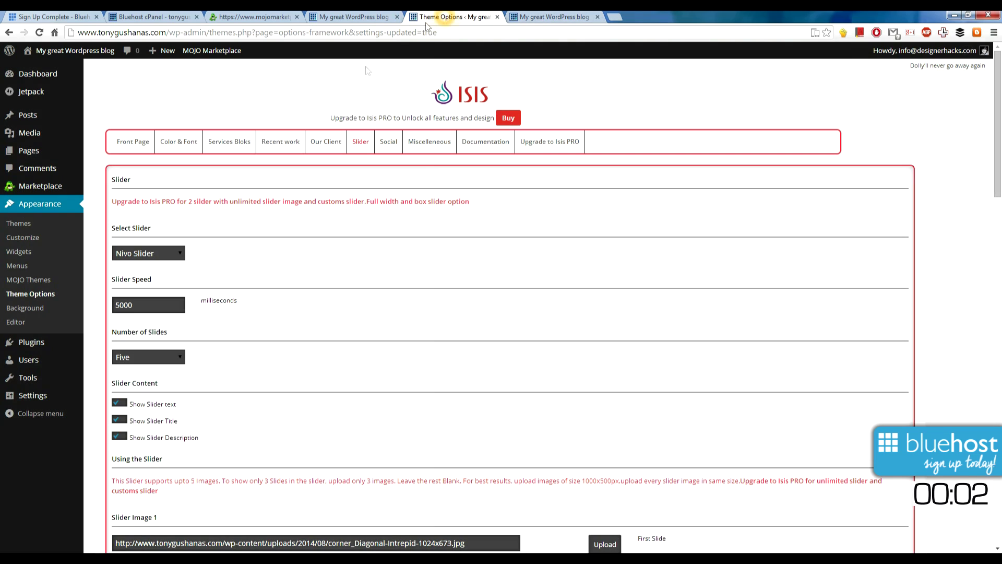
key("ctrl+Tab")
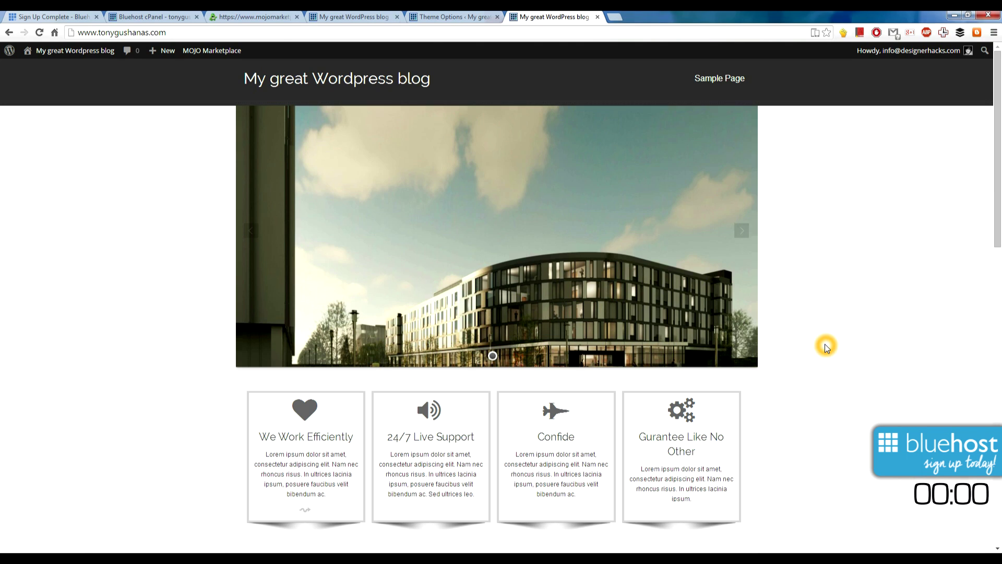